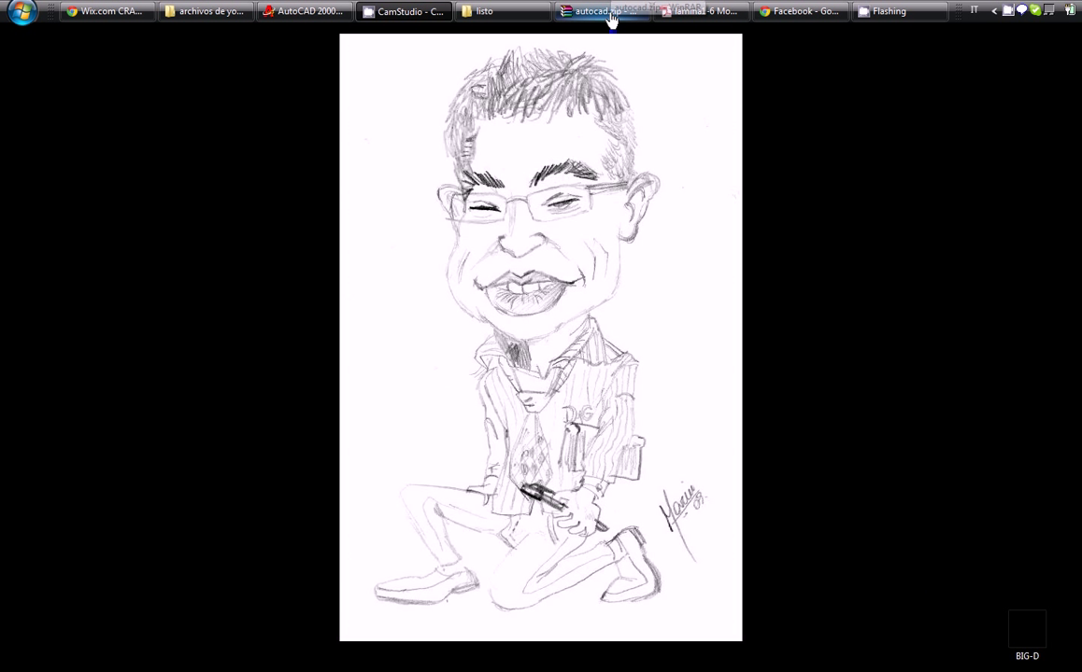
Draw a single horizontal line near the top of the empty AutoCAD drawing as the title block's top edge
left_click(289, 11)
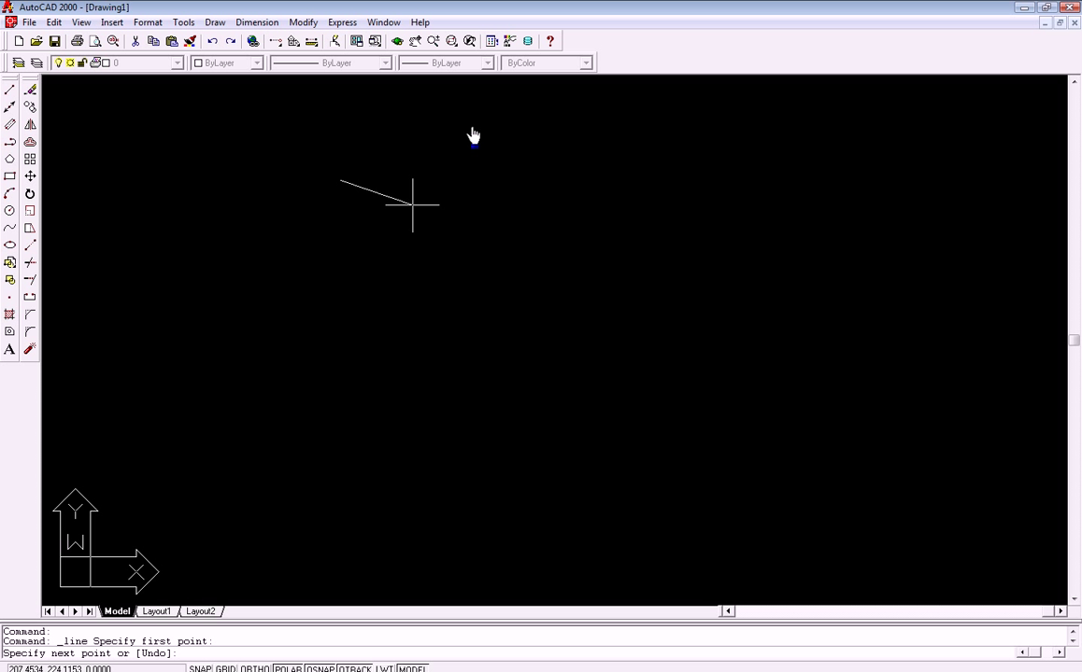
left_click(610, 180)
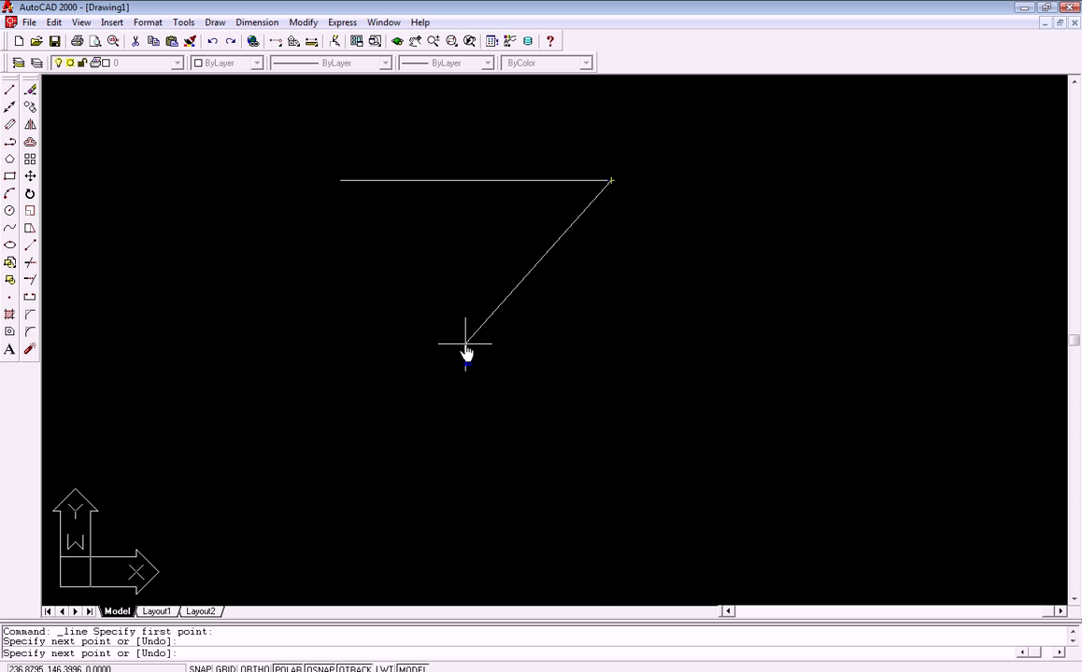
key("Escape")
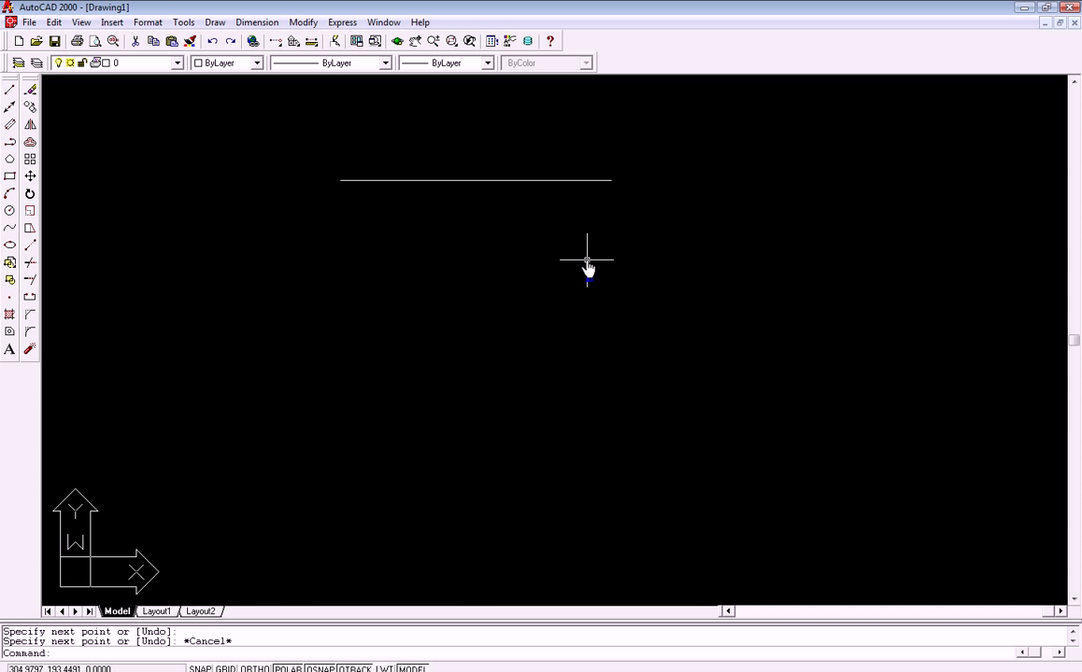
key("alt+Tab")
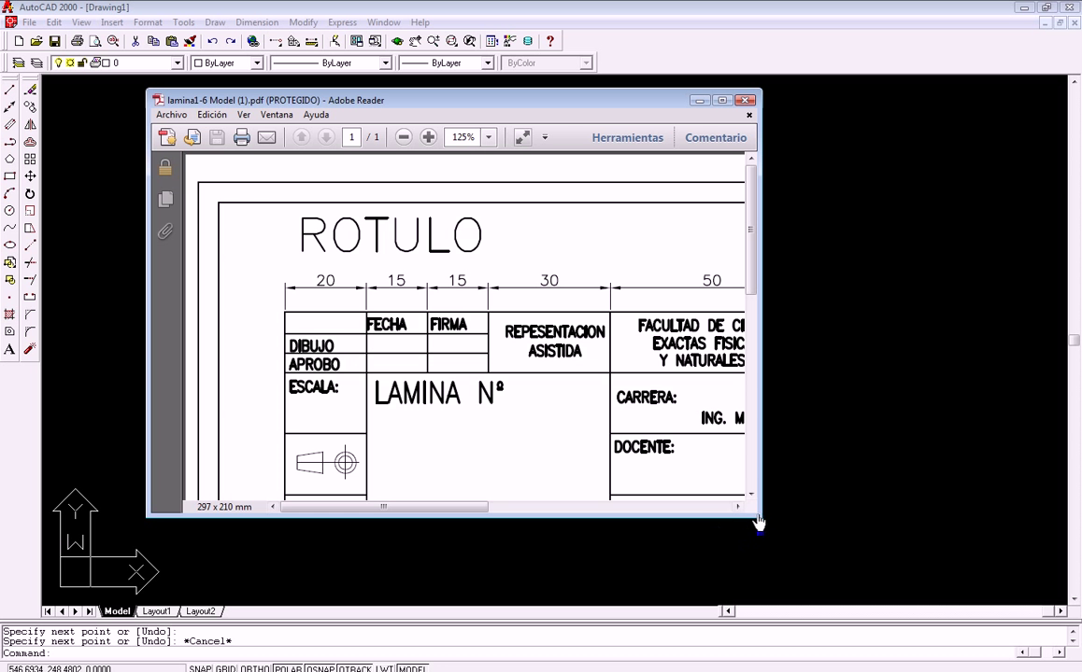
left_click_drag(762, 526, 1049, 634)
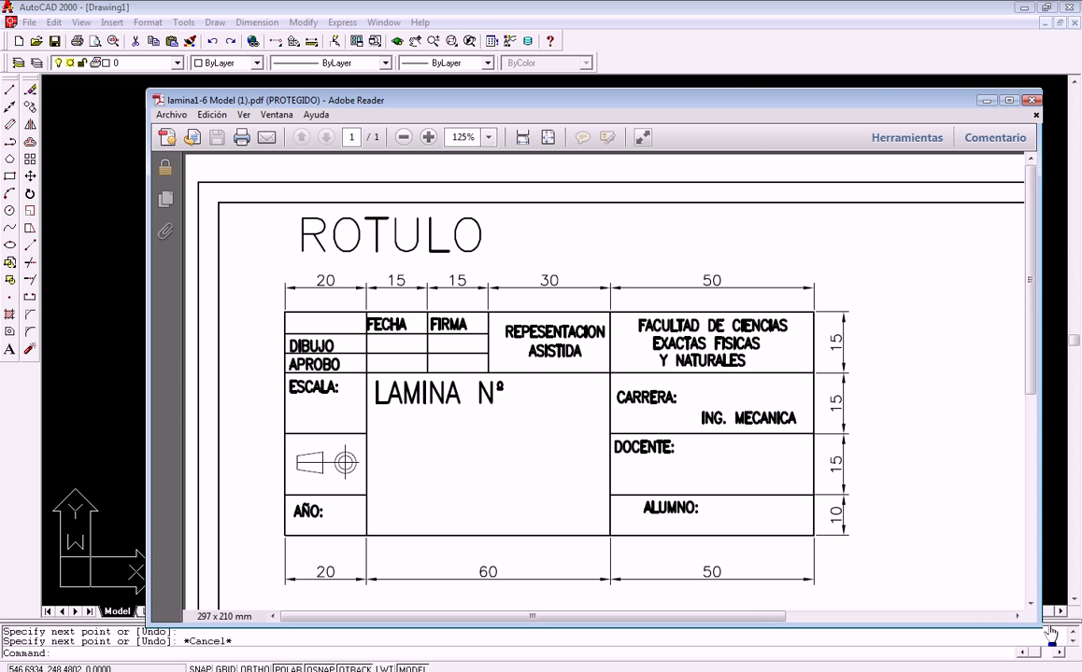
left_click_drag(466, 100, 422, 56)
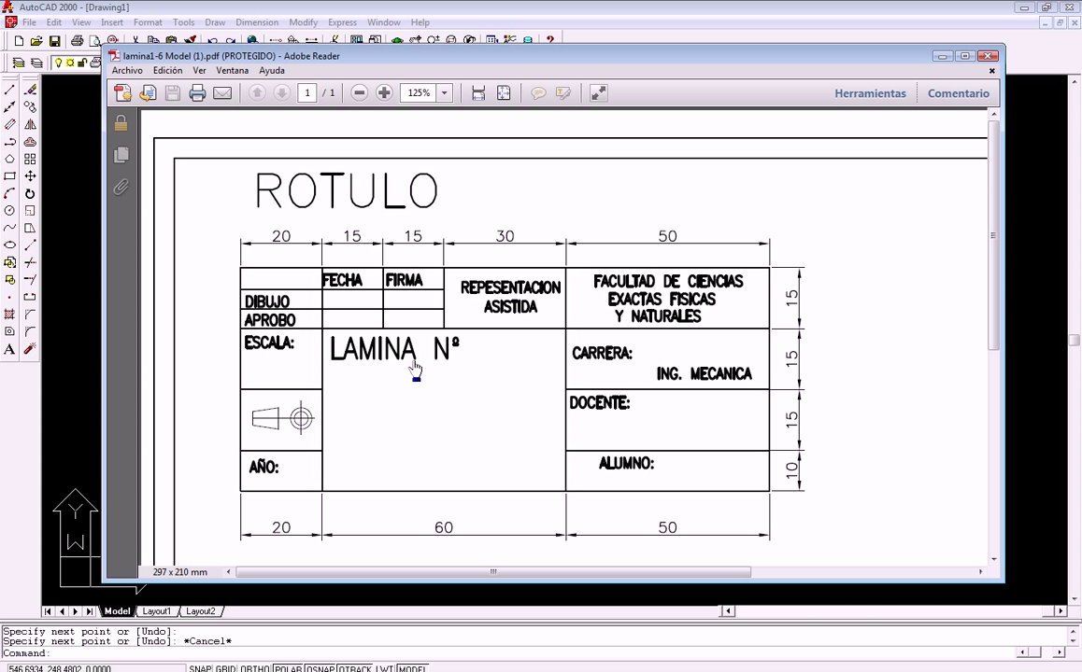
mouse_move(320, 55)
left_mouse_down()
mouse_move(714, 102)
mouse_move(1074, 104)
left_mouse_up()
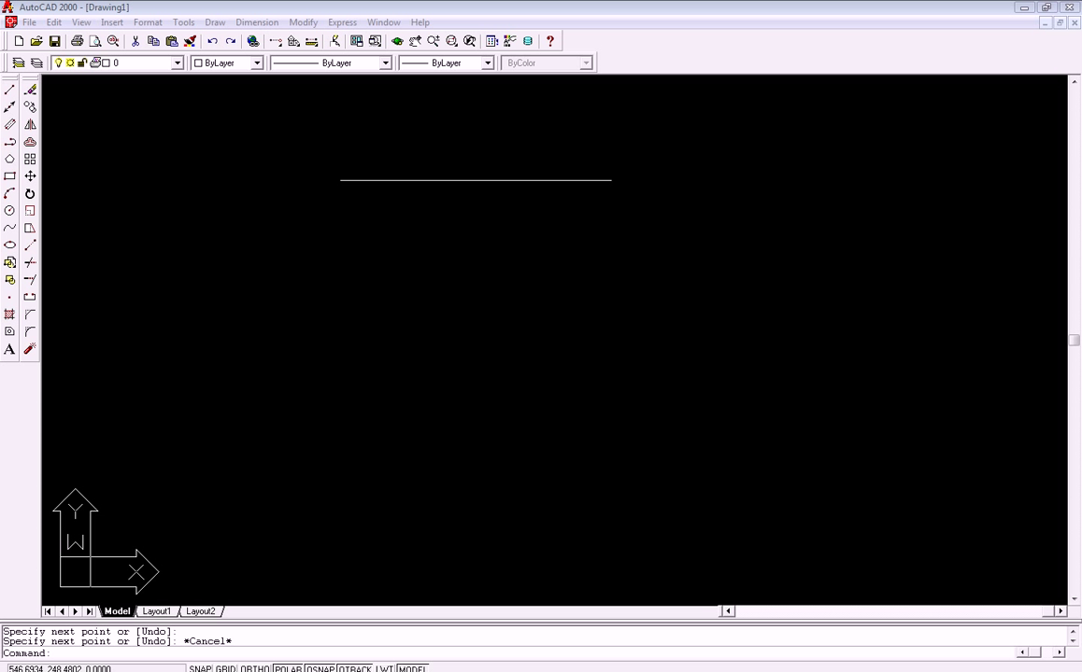
Offset the top line 15 units downward three times, each copy below the previous one
left_click(217, 23)
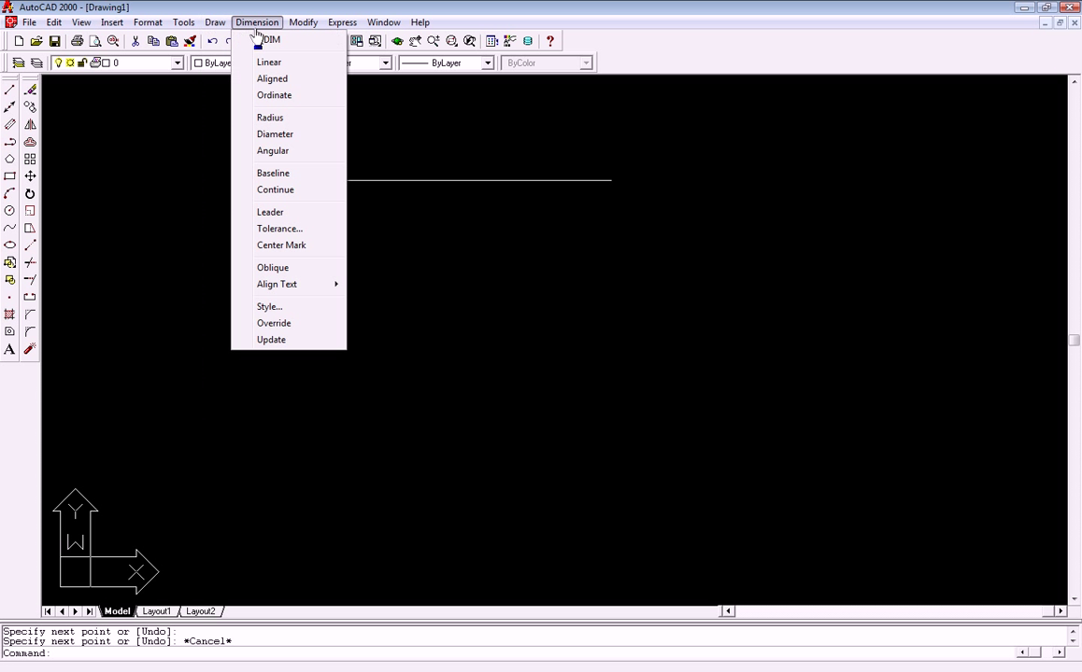
mouse_move(364, 210)
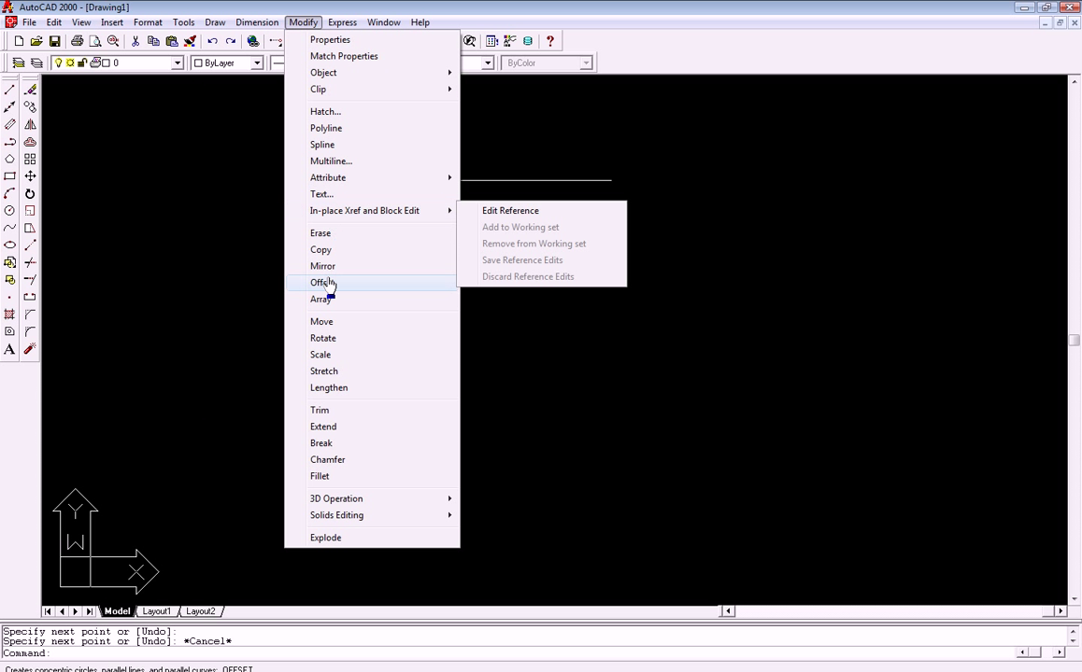
left_click(327, 284)
type("15")
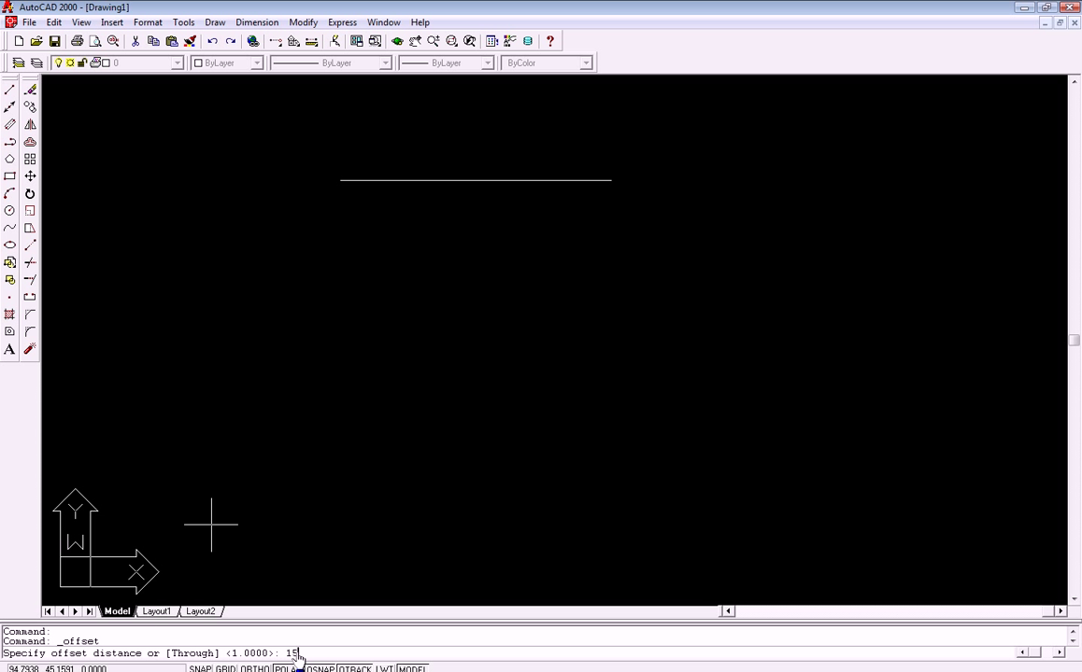
key("Return")
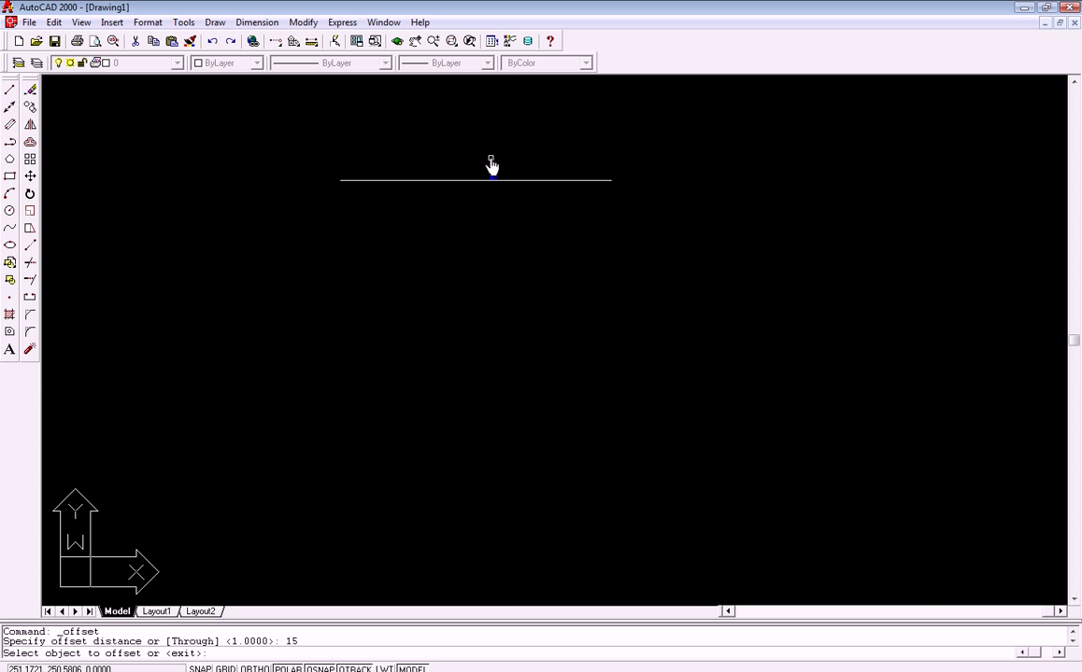
left_click(488, 181)
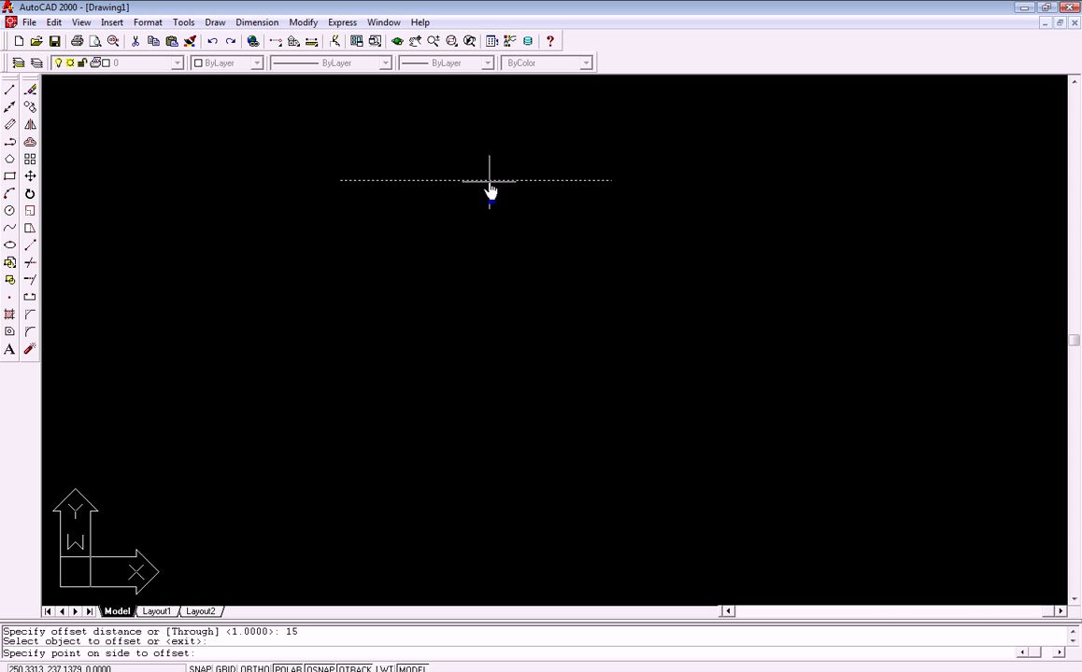
left_click(490, 248)
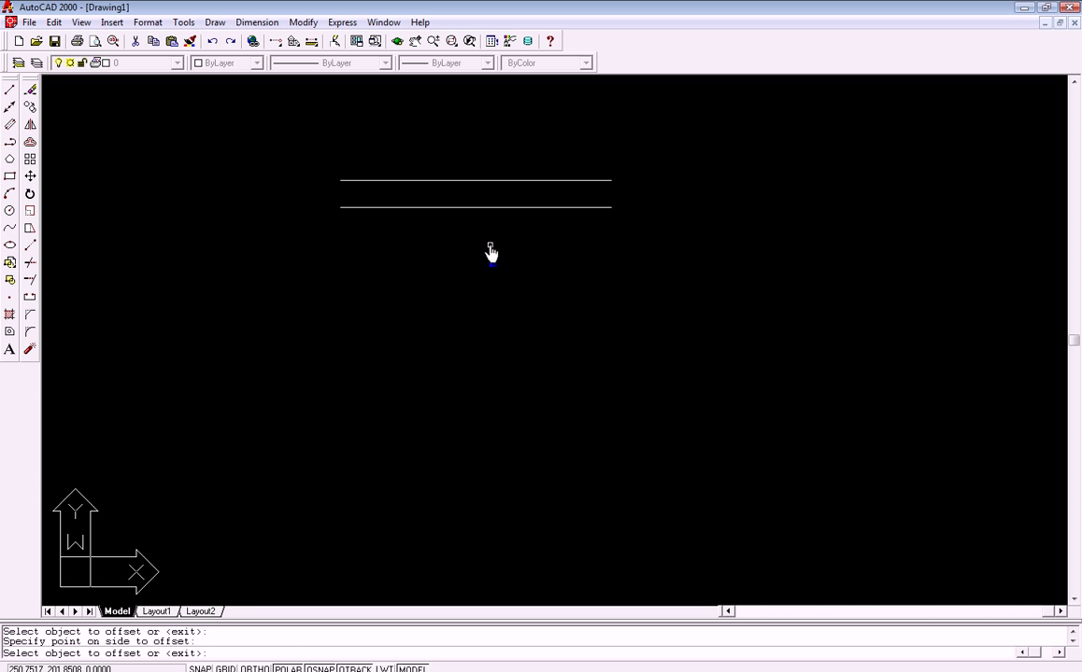
left_click(480, 206)
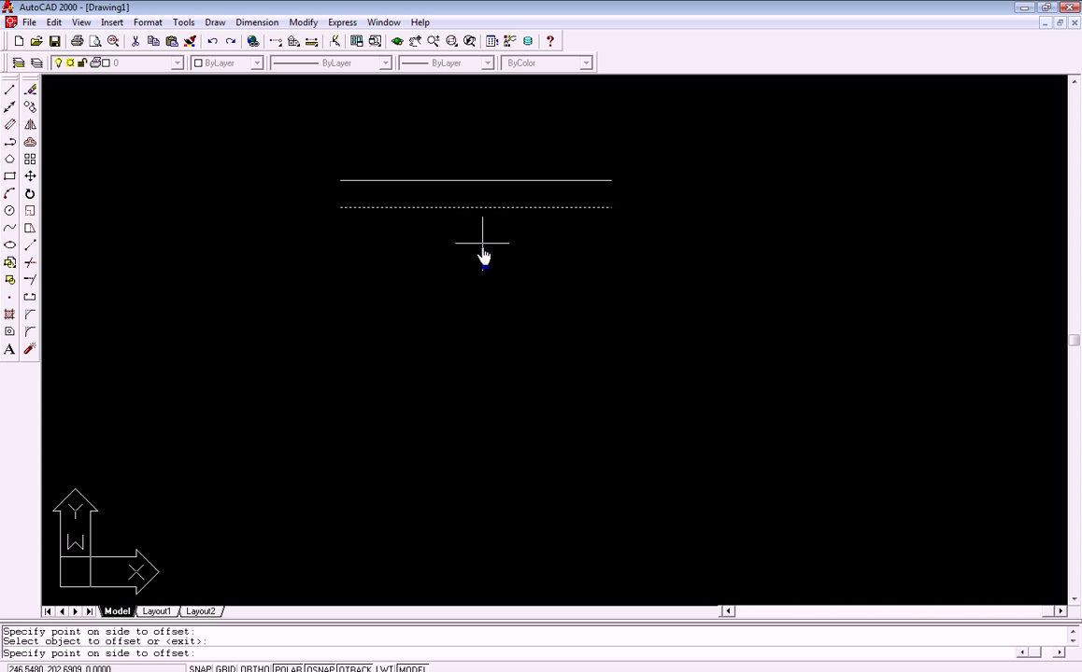
left_click(482, 249)
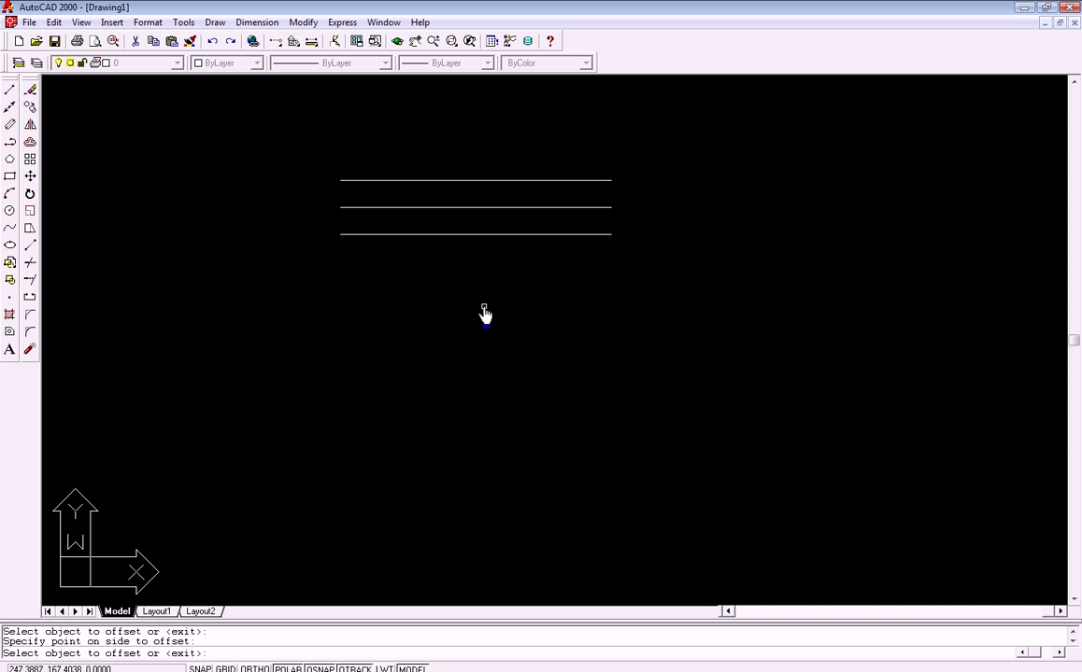
left_click(488, 234)
left_click(488, 277)
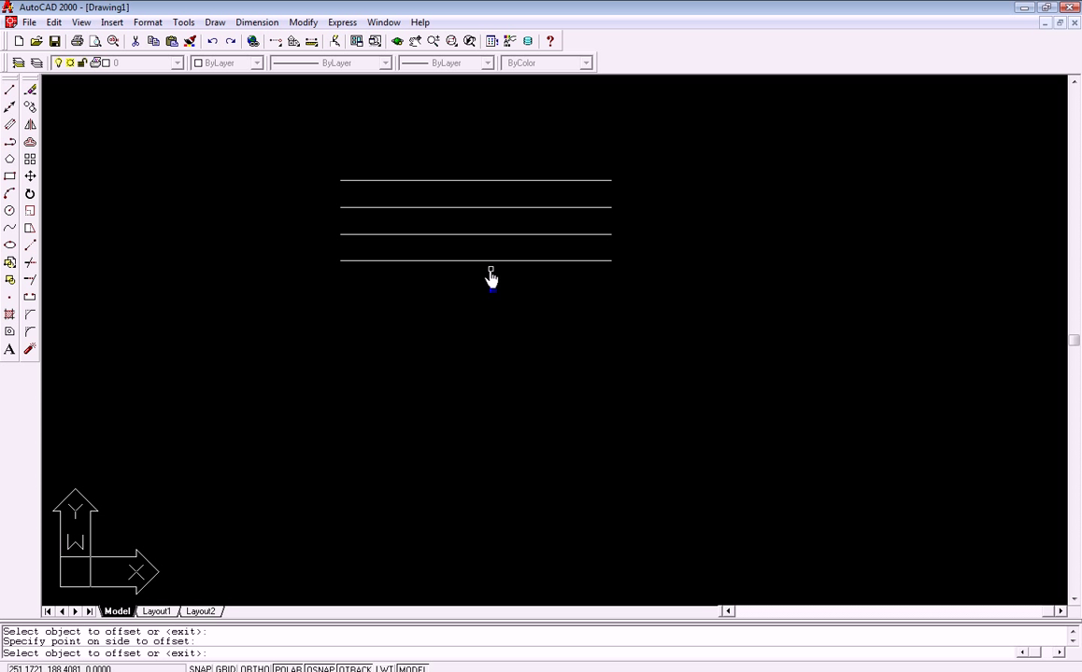
key("Return")
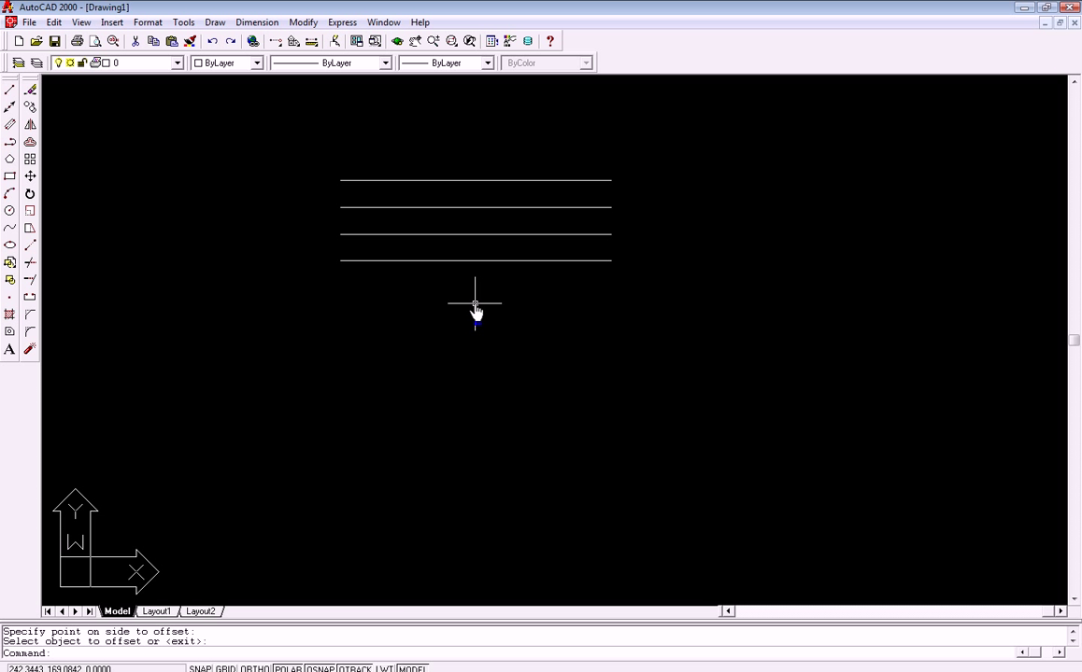
right_click(475, 307)
left_click(505, 315)
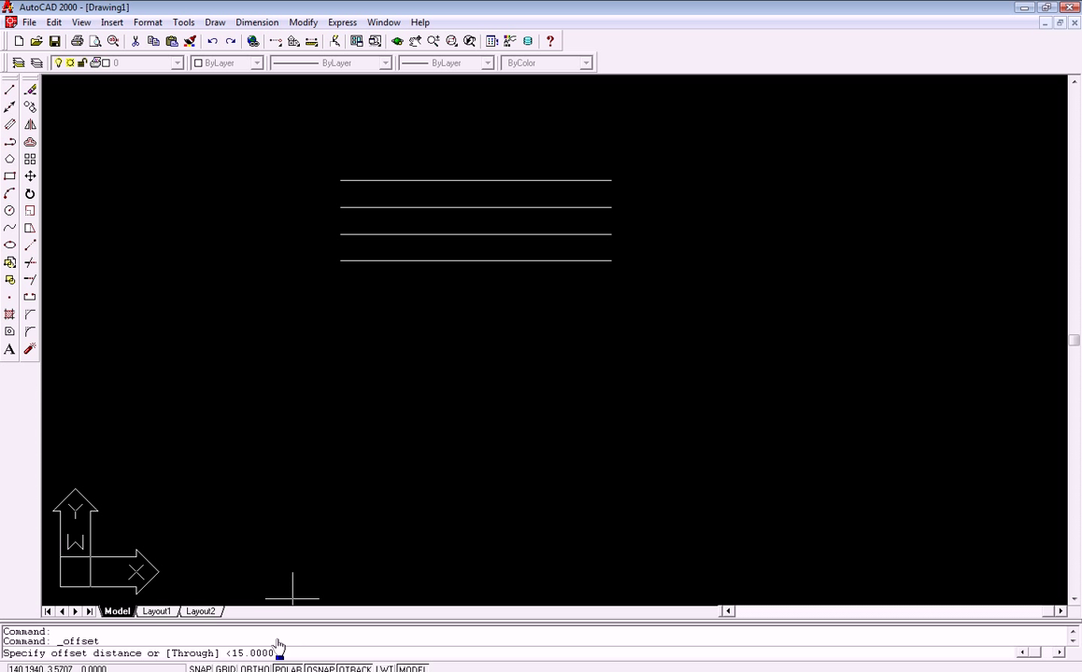
Offset the bottom horizontal line 20 units downward to make a fifth row line
right_click(392, 397)
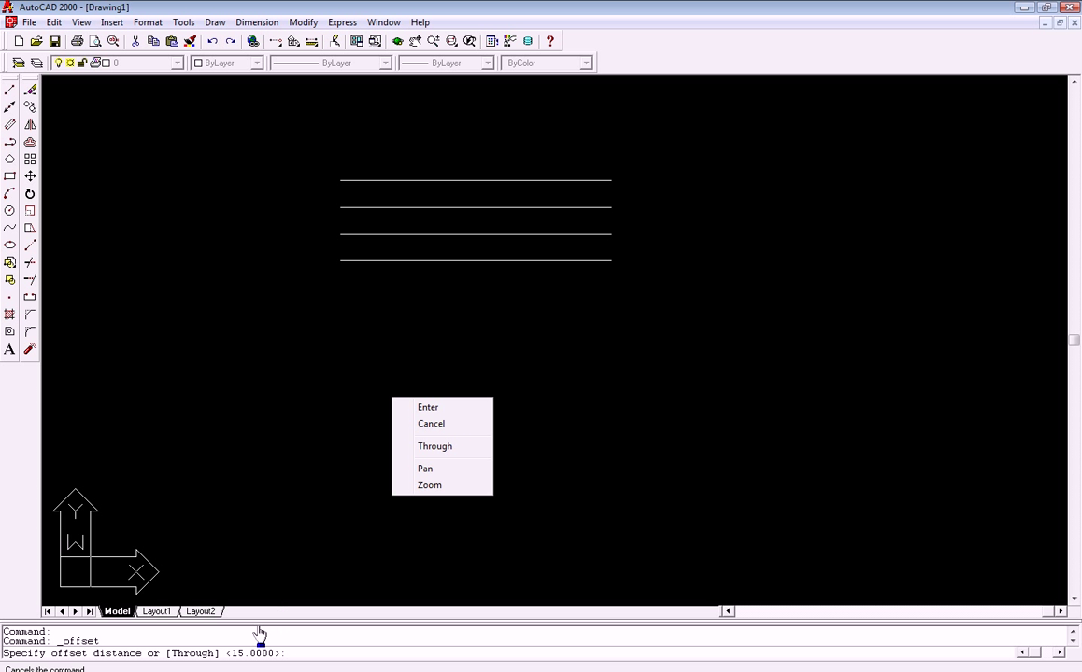
left_click(313, 655)
type("20")
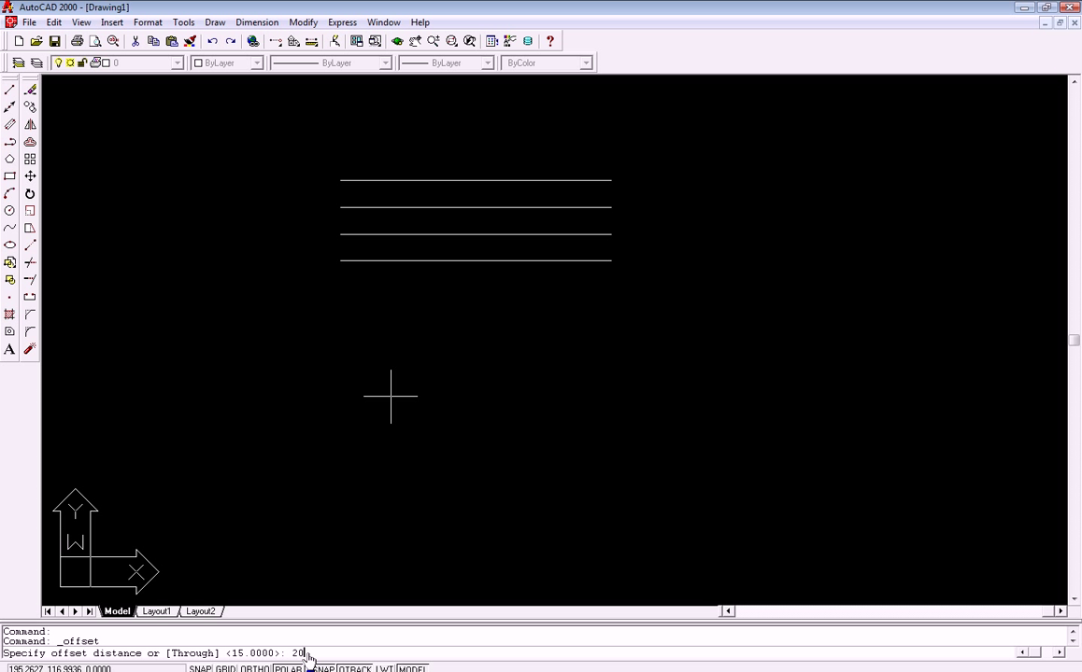
key("Return")
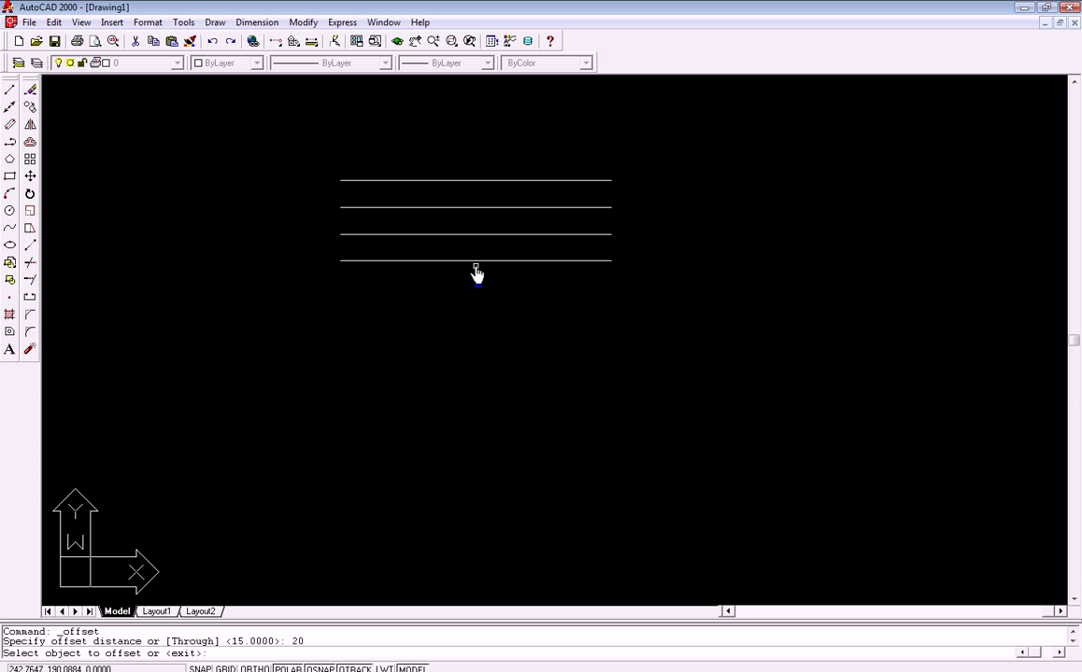
left_click(475, 262)
left_click(478, 295)
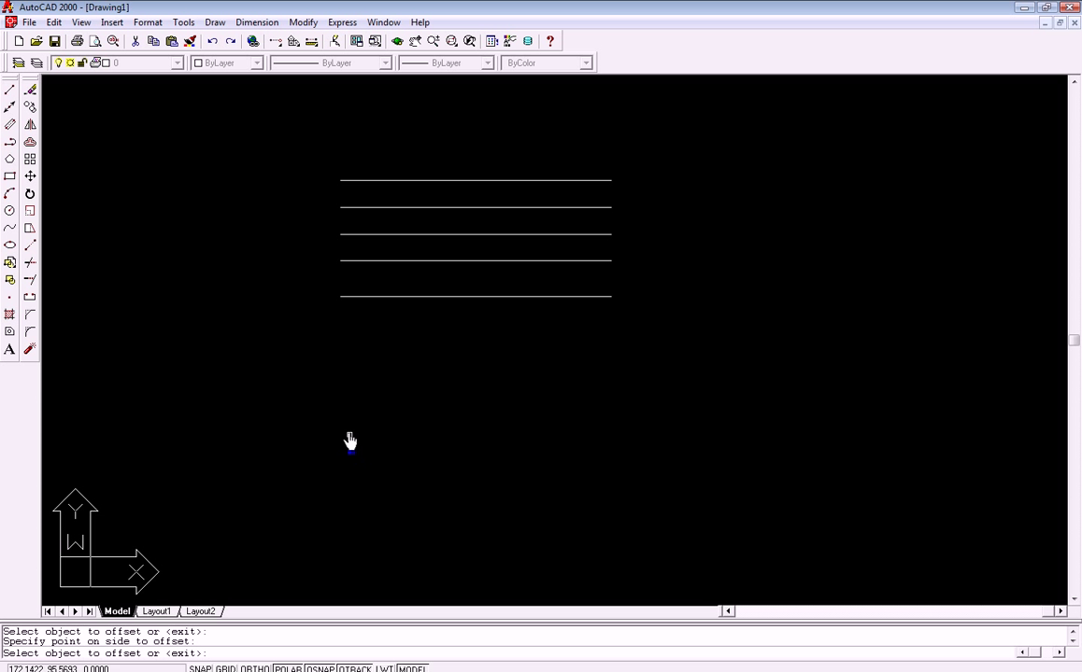
Draw a vertical left edge joining the left ends of the top and bottom lines
left_click(9, 89)
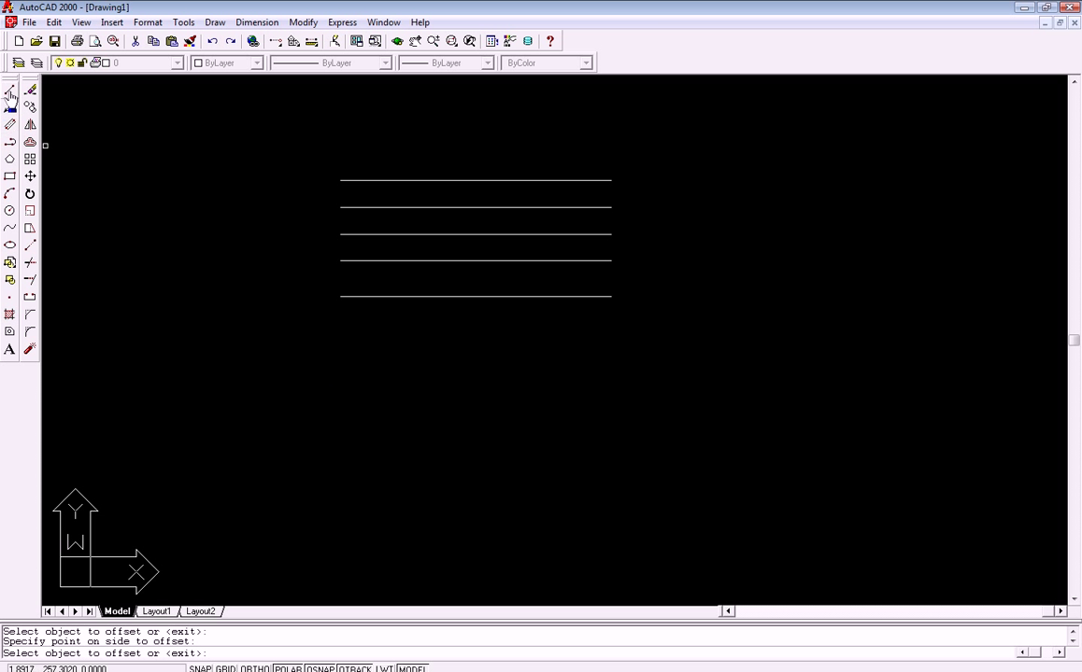
left_click(340, 181)
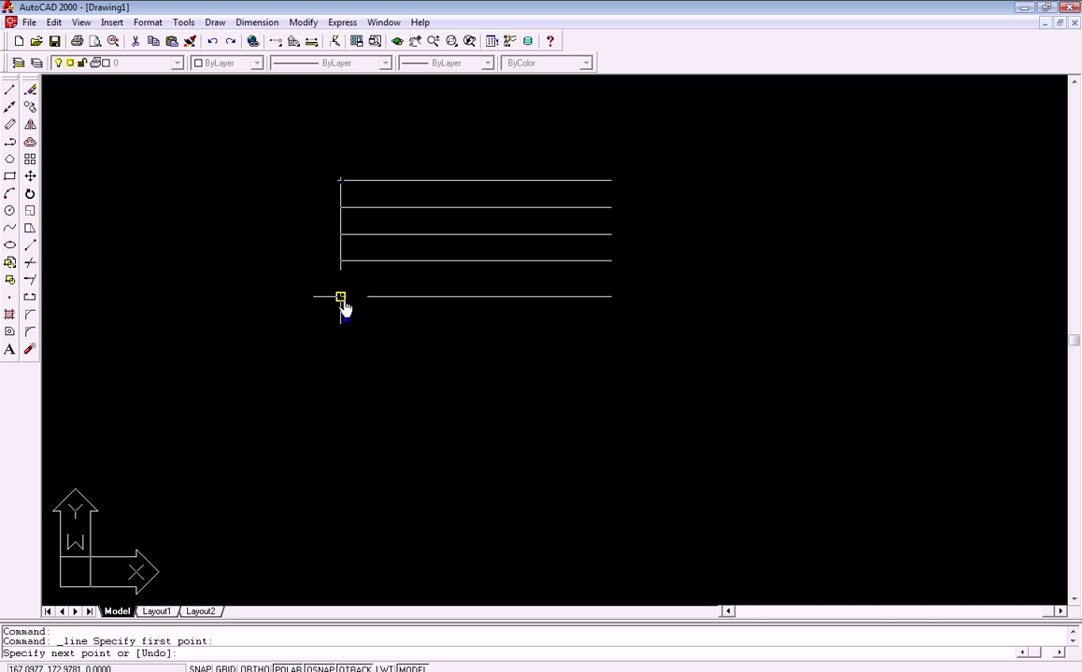
left_click(340, 297)
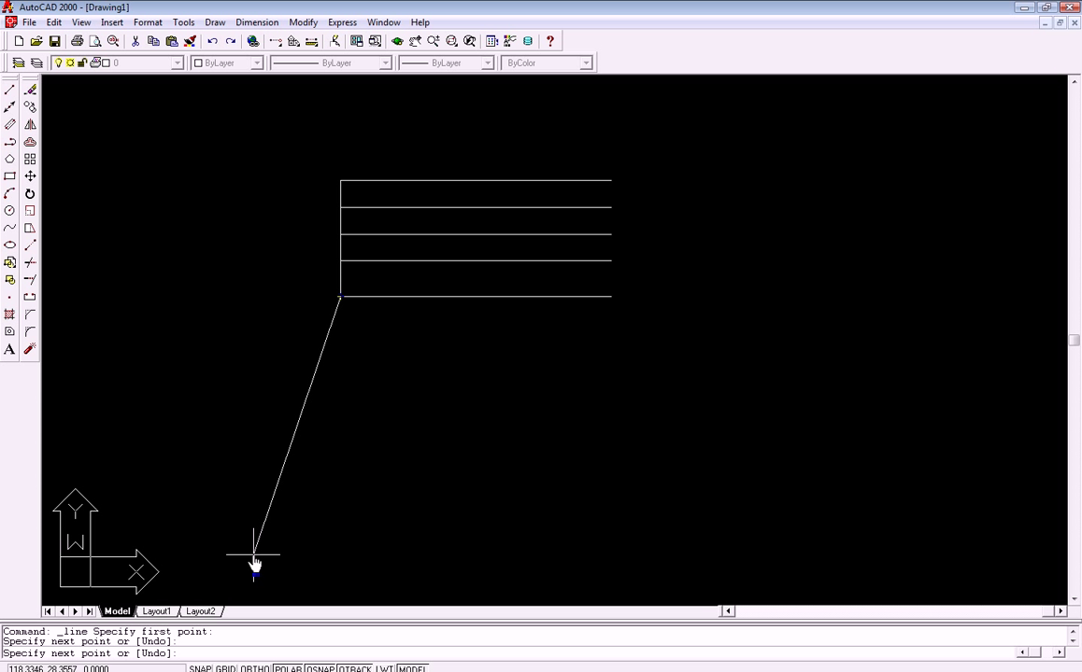
key("Escape")
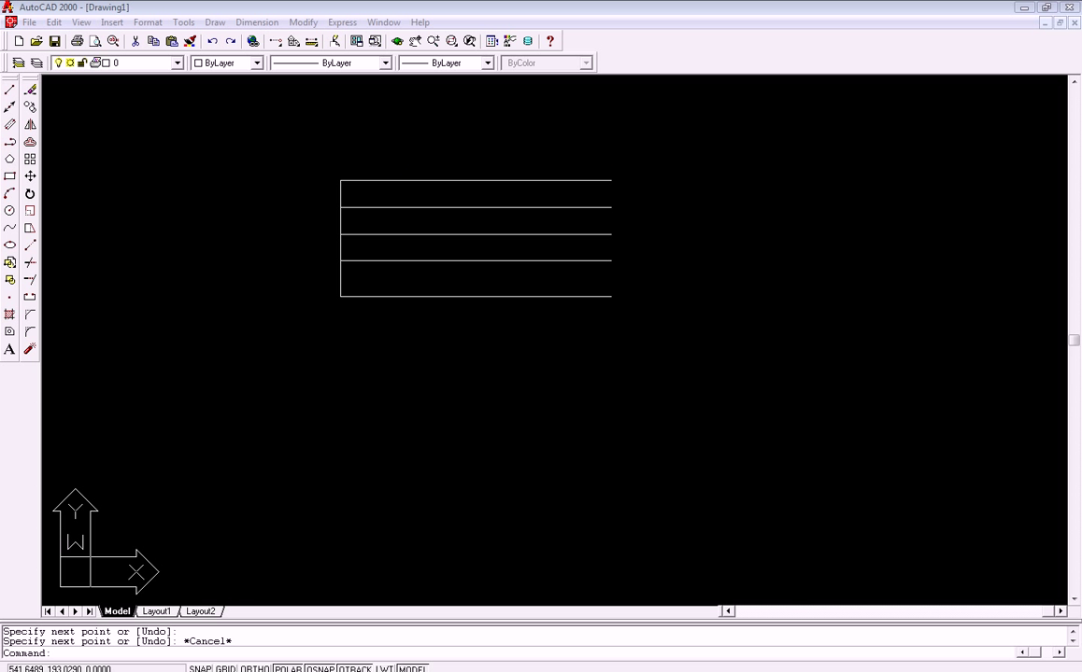
left_click_drag(1074, 67, 385, 67)
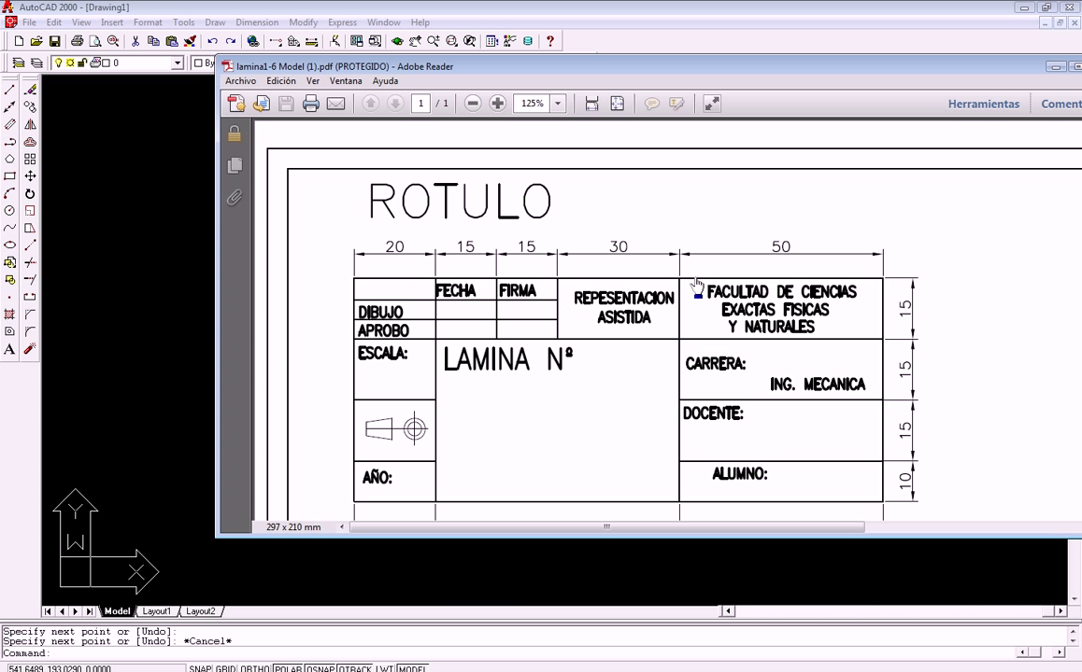
left_click_drag(540, 73, 1074, 72)
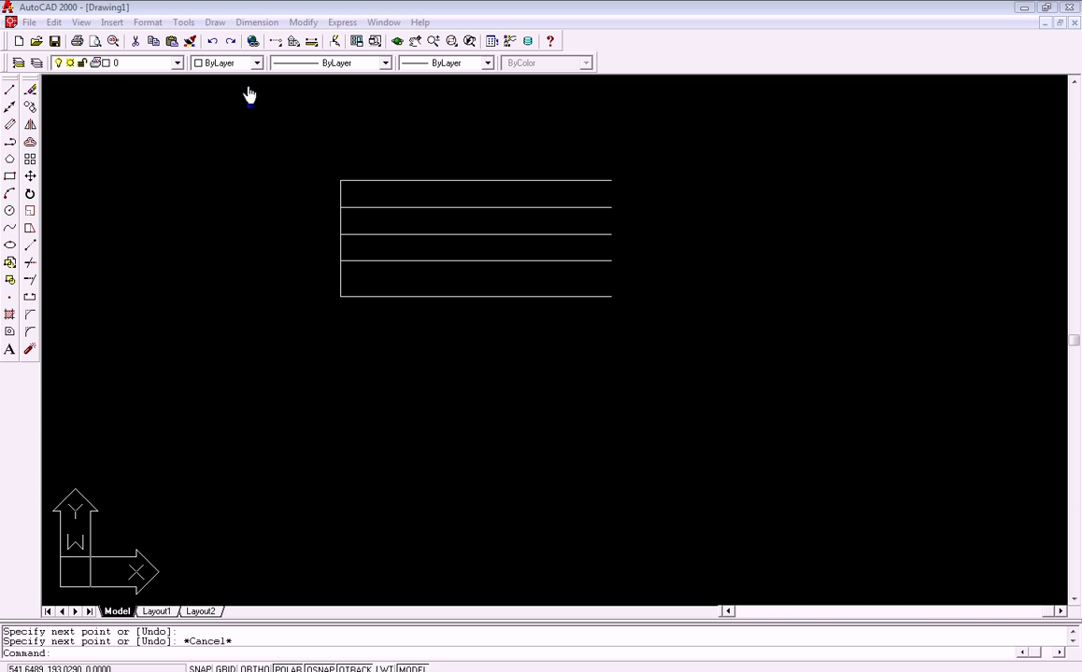
right_click(287, 181)
left_click(302, 22)
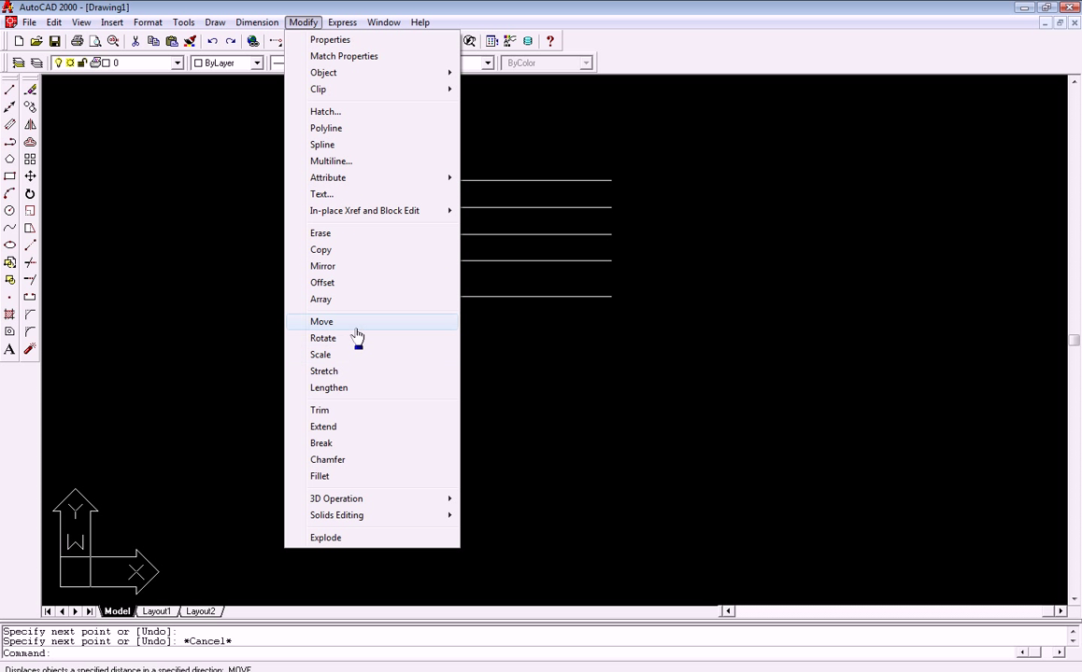
Offset the left edge 20 units to the right as the first column line
left_click(341, 287)
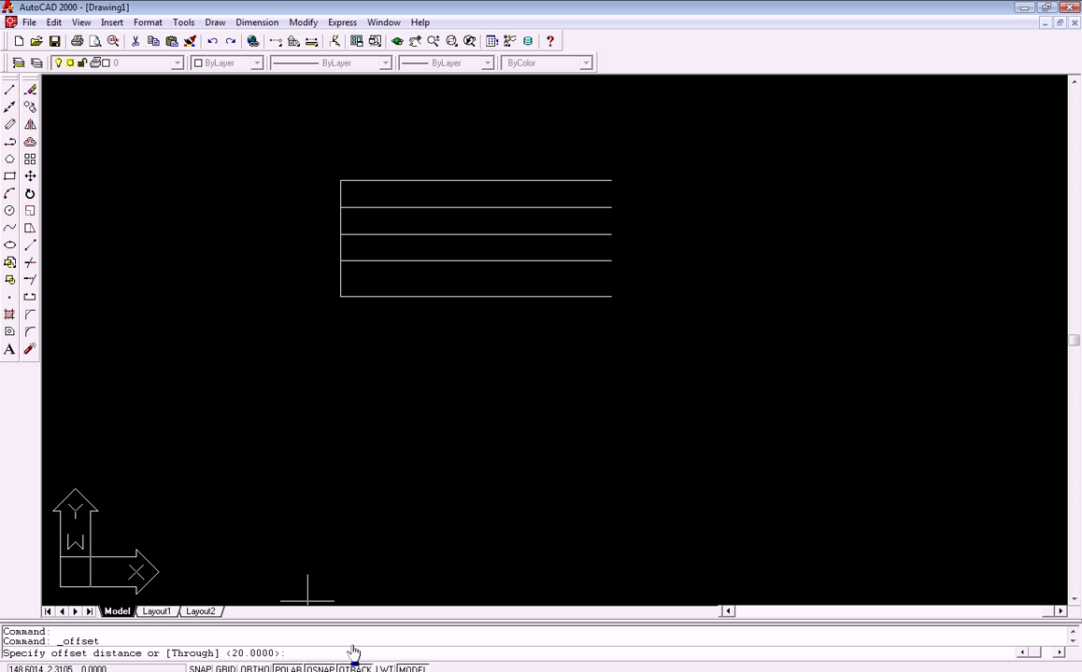
key("Return")
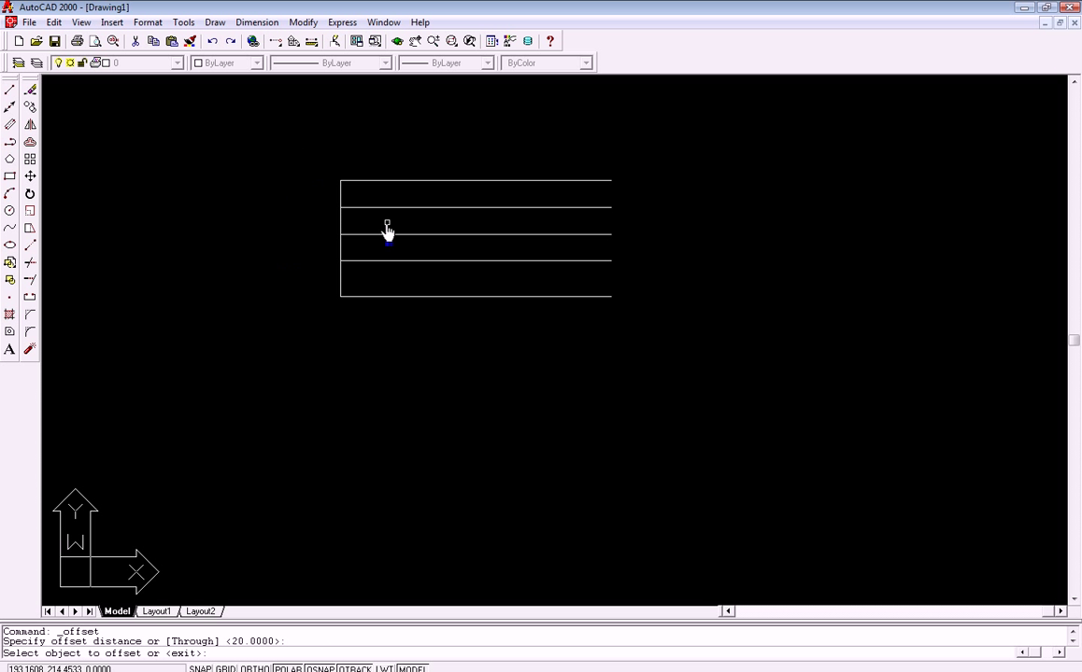
left_click(342, 234)
left_click(397, 233)
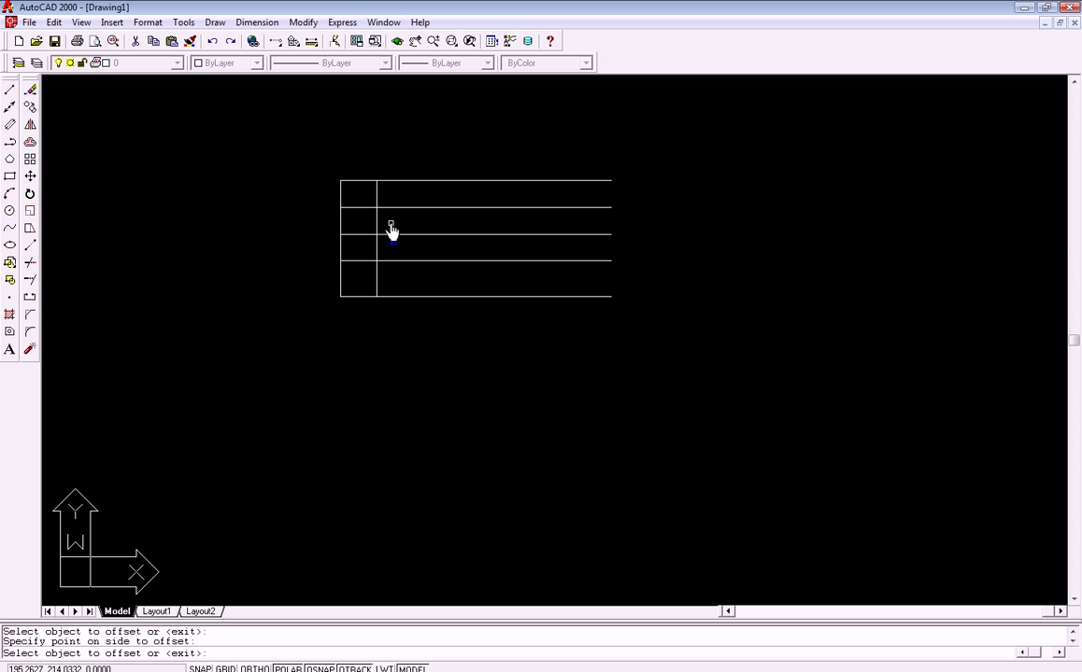
key("Return")
Try a 15-unit offset of the column line, then undo the misplaced copy
right_click(417, 231)
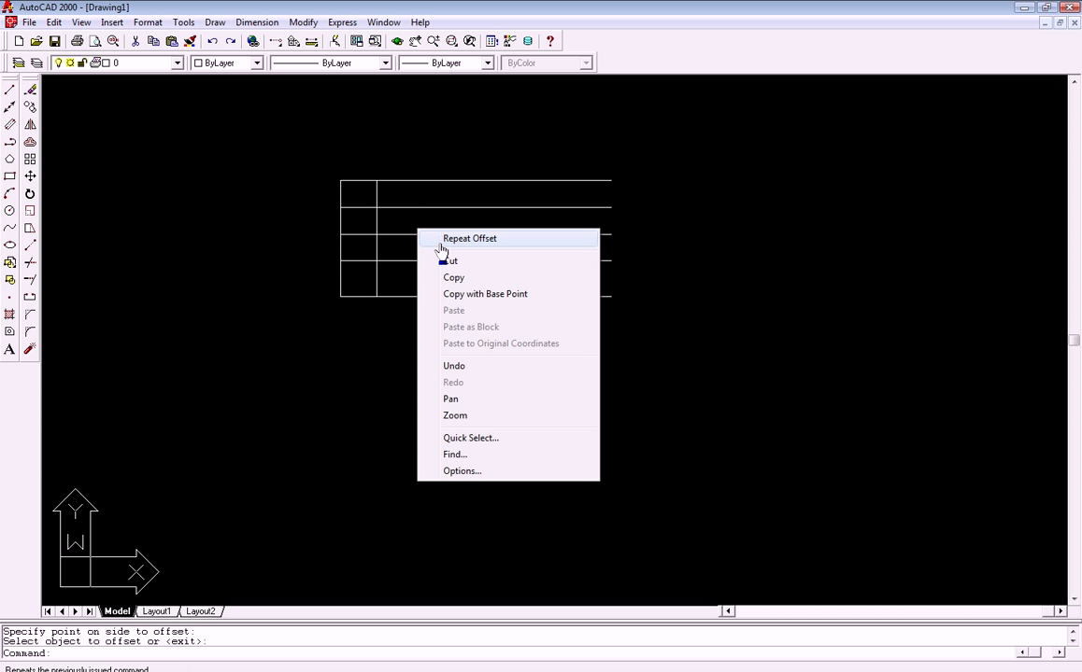
left_click(449, 240)
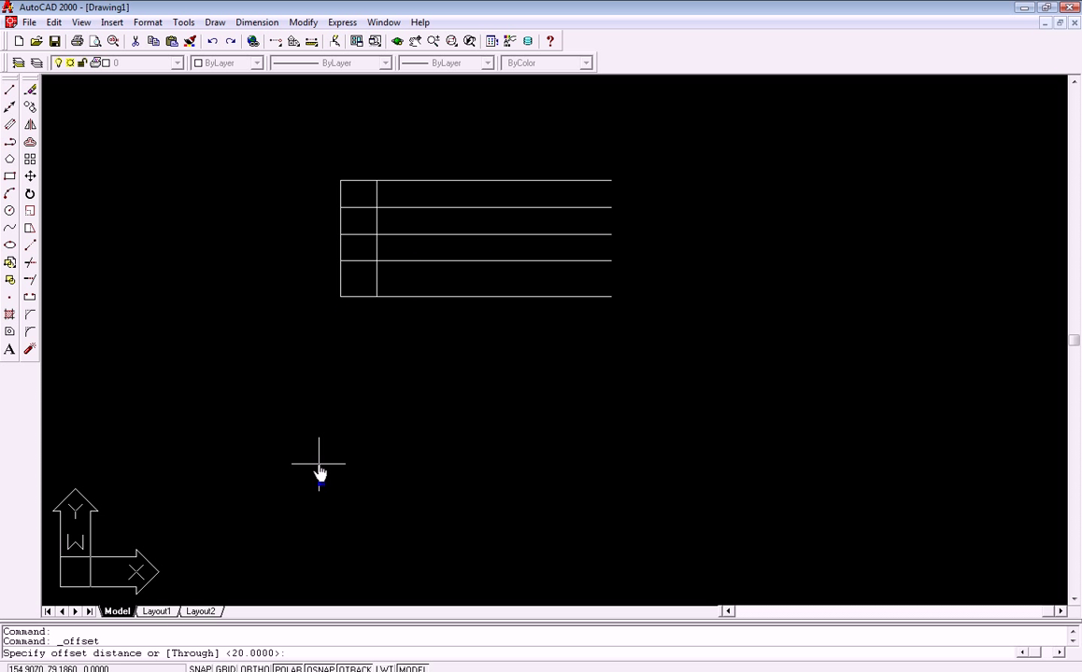
type("15")
key("Return")
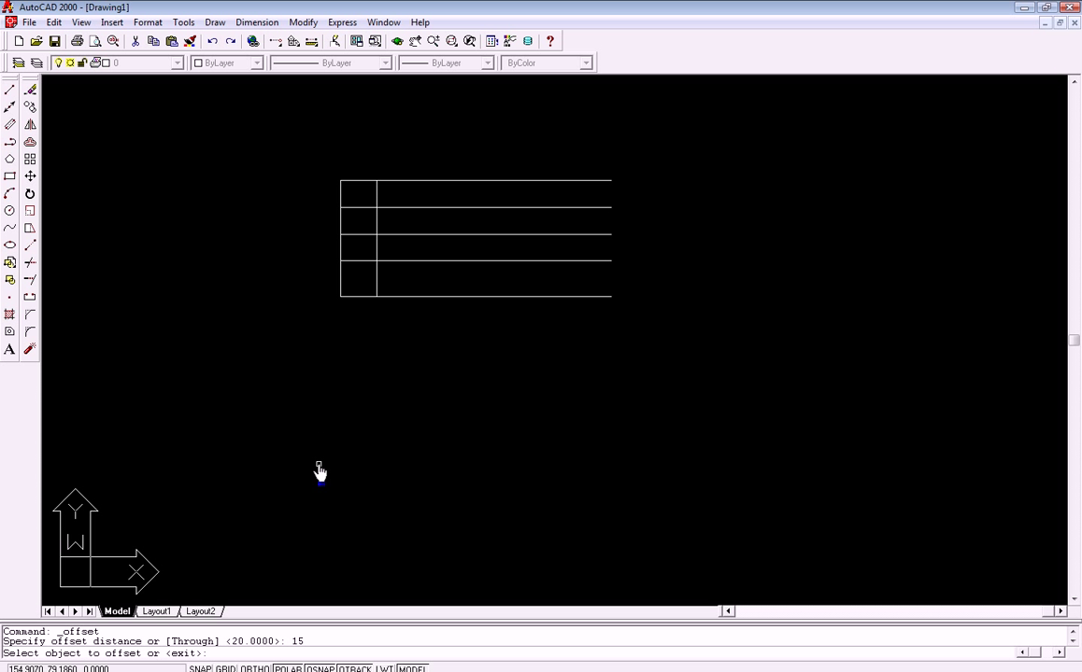
left_click(377, 234)
left_click(366, 233)
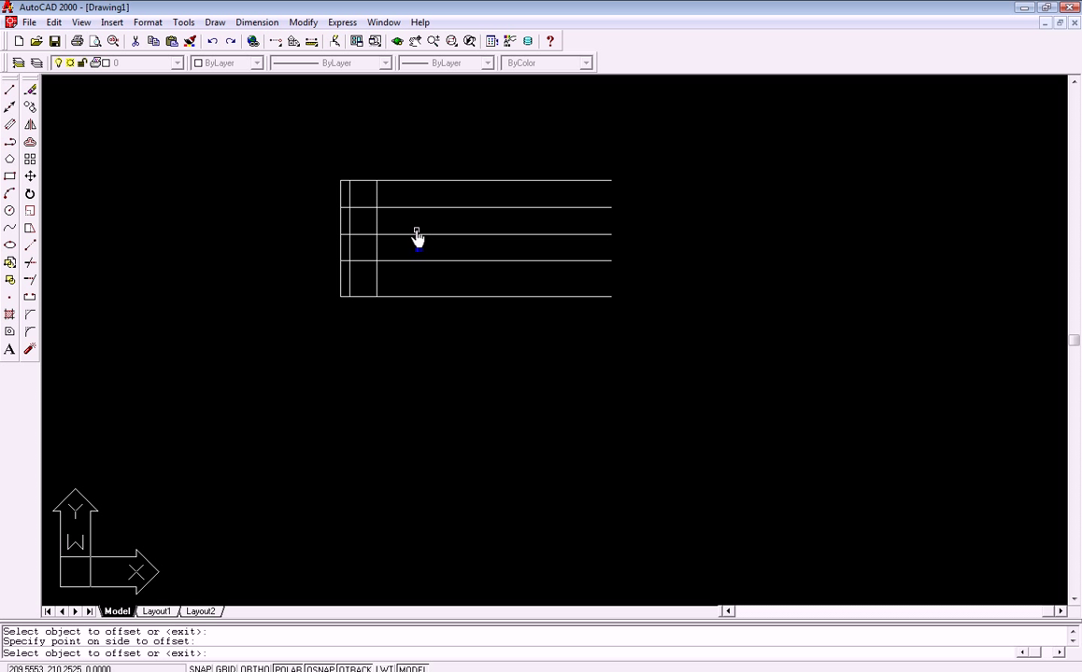
key("Return")
key("ctrl+z")
Restart Offset with a 15-unit distance and select the 20-unit column line
right_click(413, 228)
left_click(367, 137)
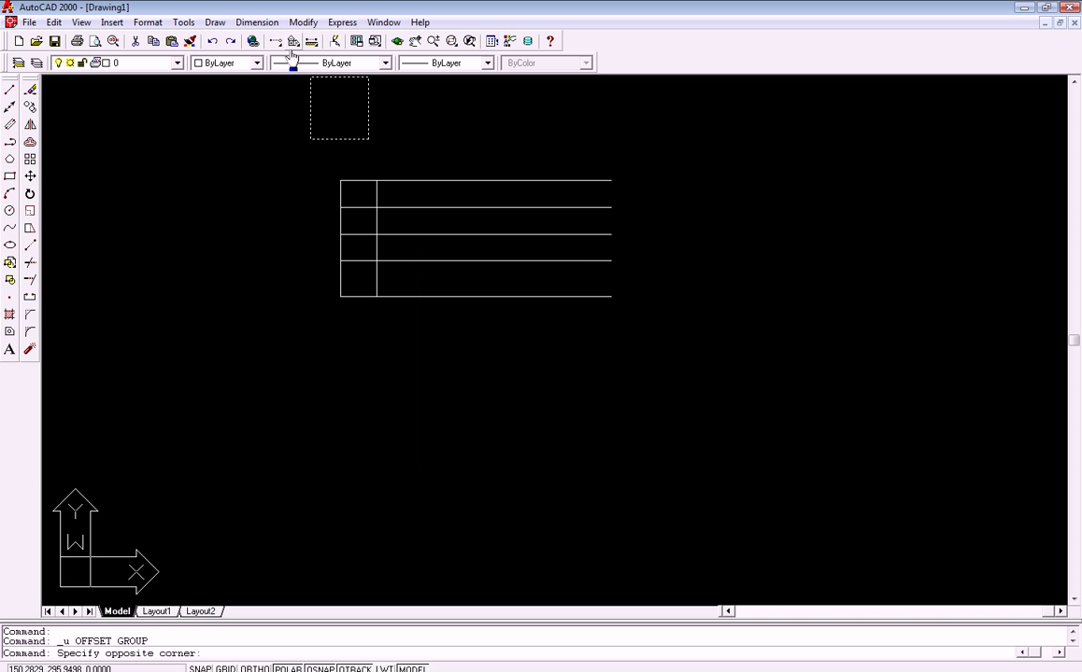
left_click(303, 21)
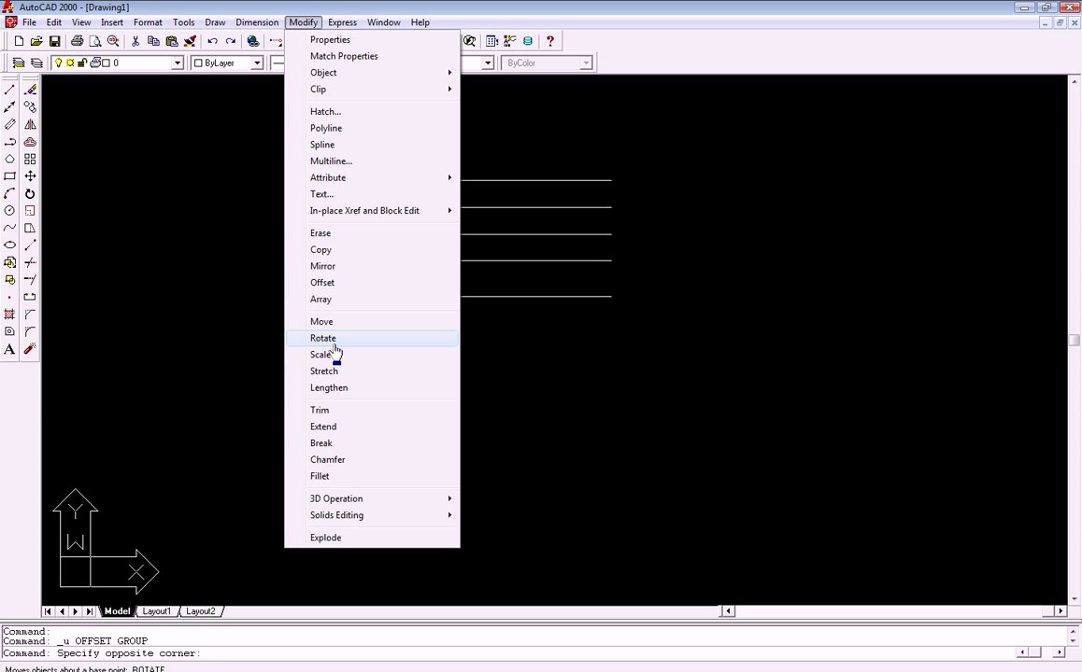
left_click(332, 283)
type("15")
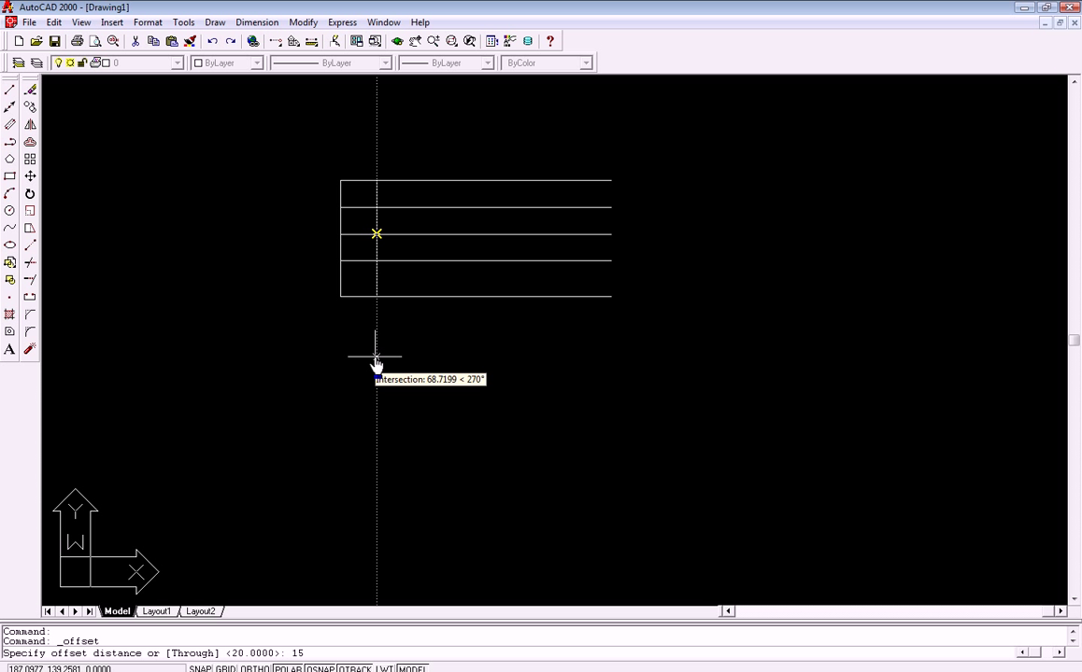
key("Return")
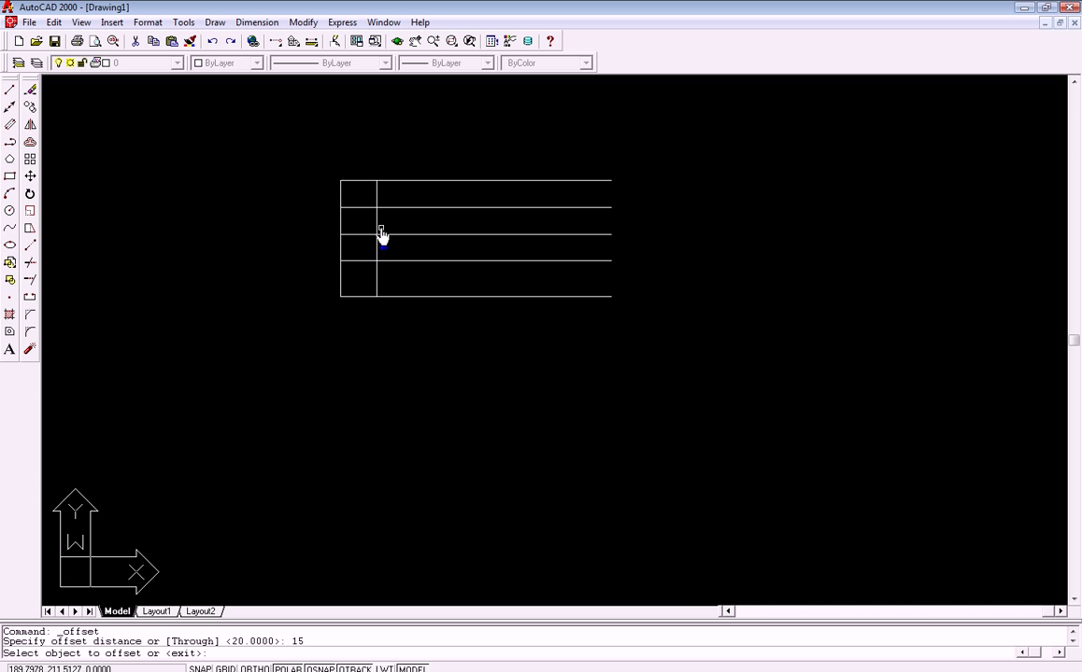
left_click(377, 227)
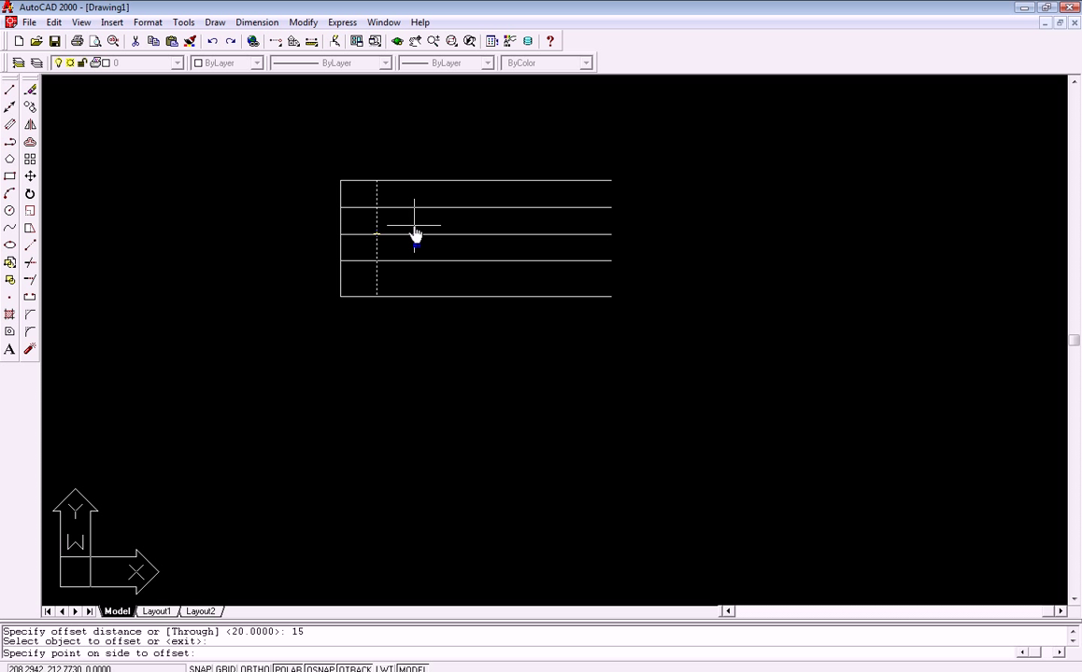
Clear all object snap modes in the Osnap settings
right_click(355, 668)
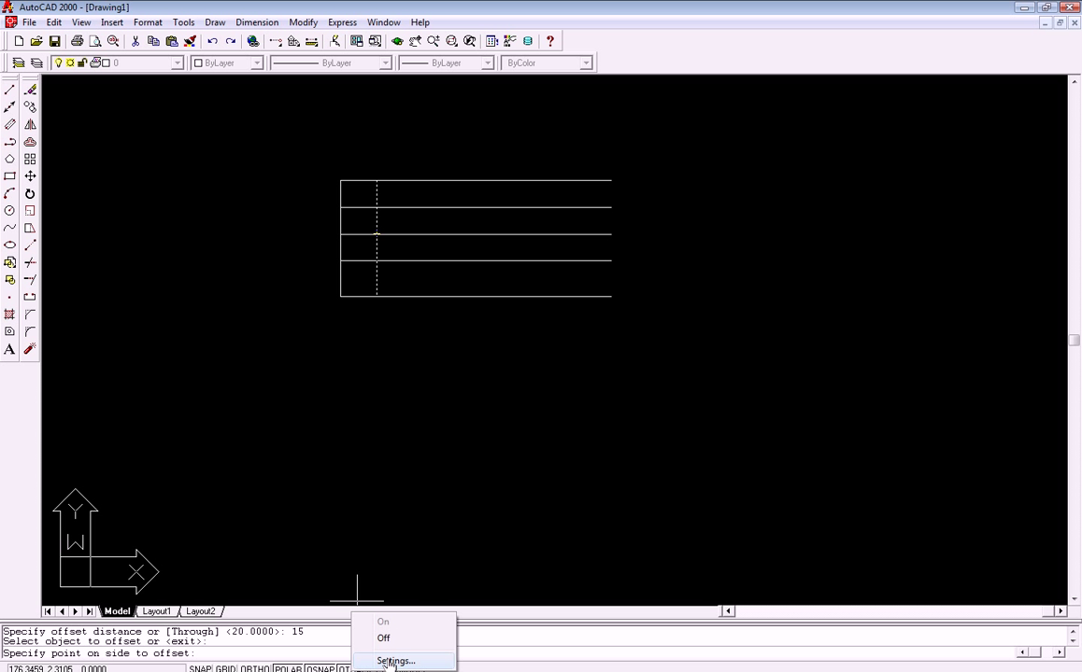
left_click(393, 658)
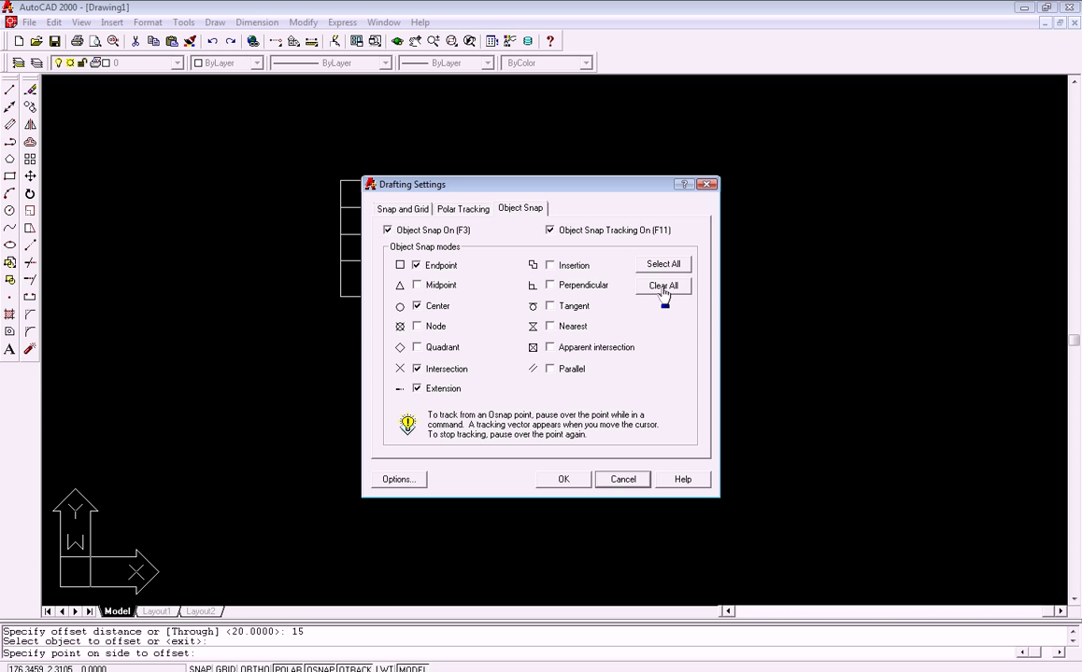
left_click(664, 285)
left_click(563, 479)
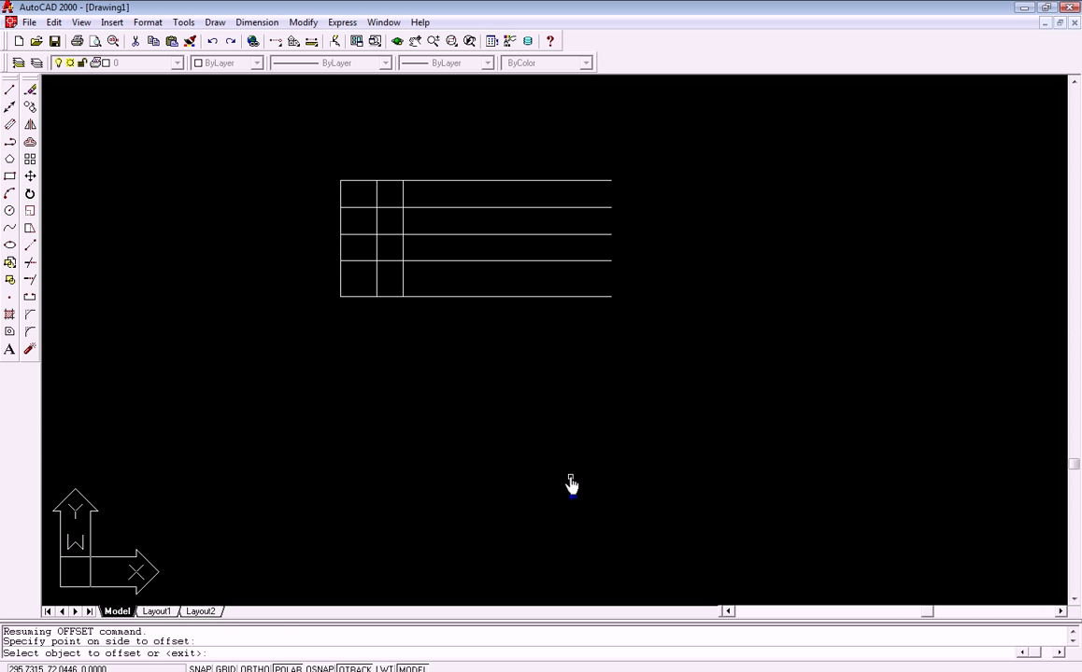
Add a column line 15 units to the right of the newest vertical line
left_click(402, 228)
left_click(436, 238)
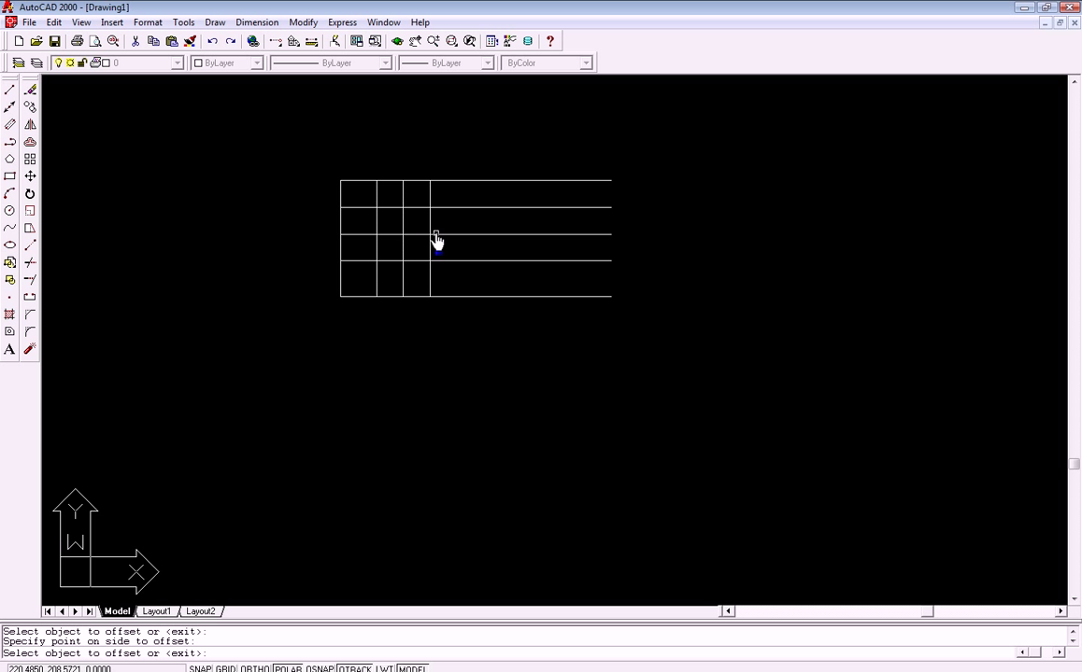
key("Return")
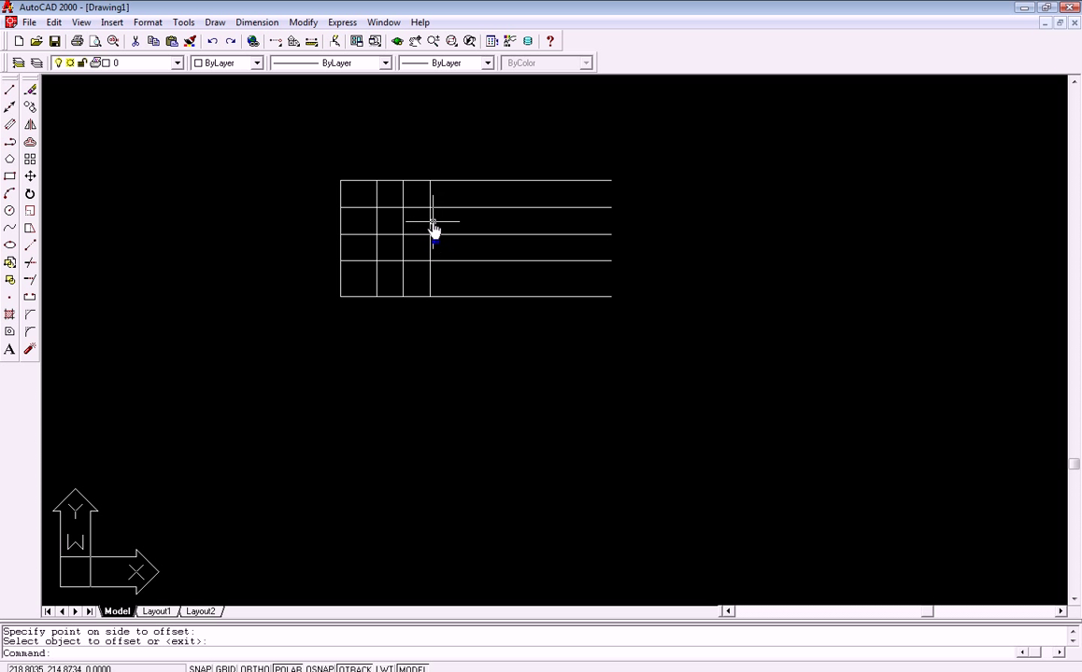
right_click(437, 227)
left_click(462, 236)
type("30")
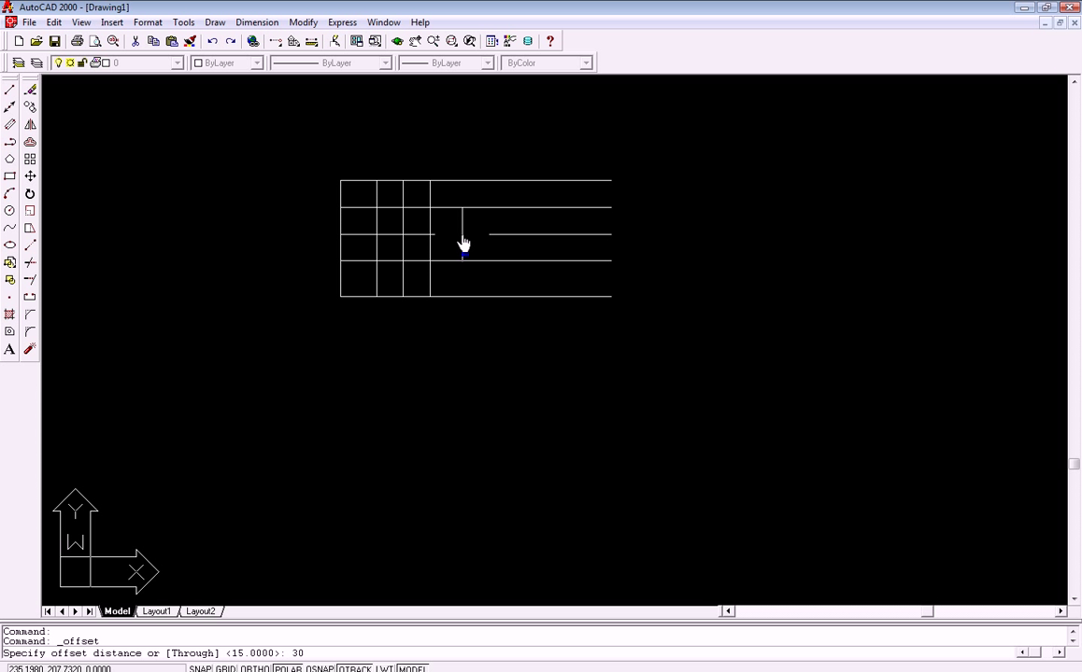
Offset the rightmost column line 30 units to the right
key("Return")
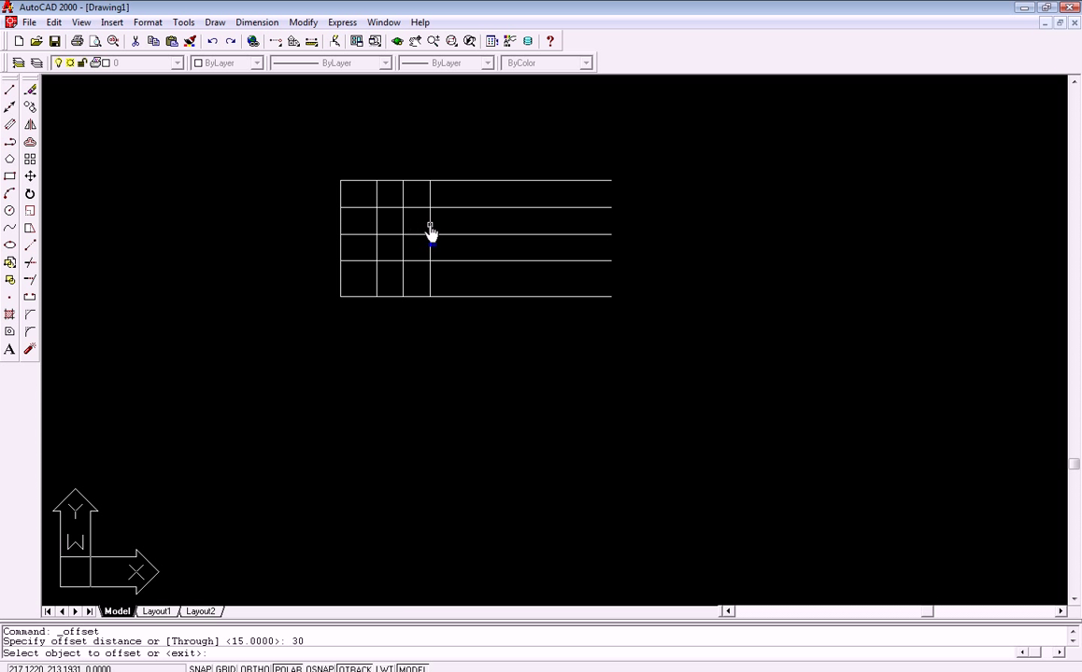
left_click(429, 234)
left_click(505, 234)
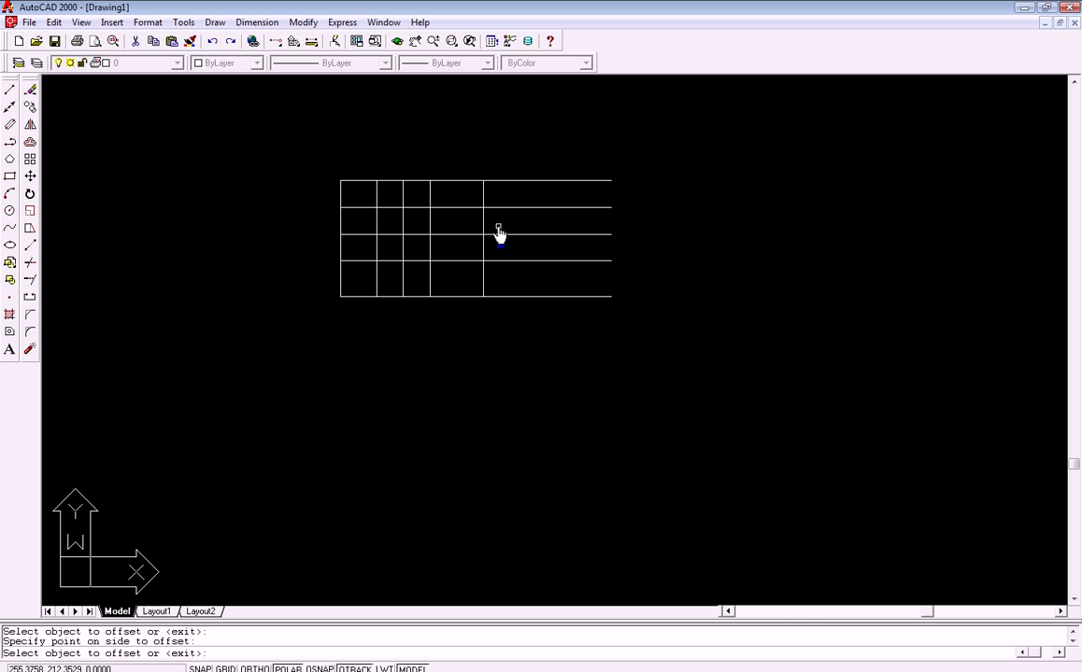
right_click(504, 235)
right_click(512, 230)
left_click(529, 240)
type("50")
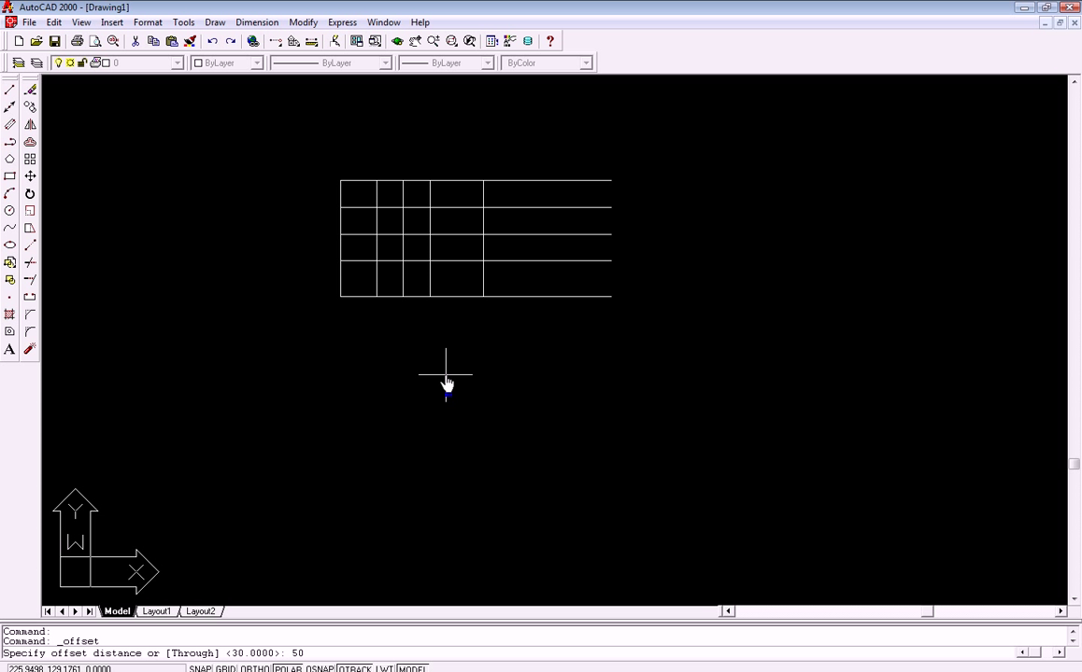
Add a column line 50 units further right and zoom to fit the whole grid
key("Return")
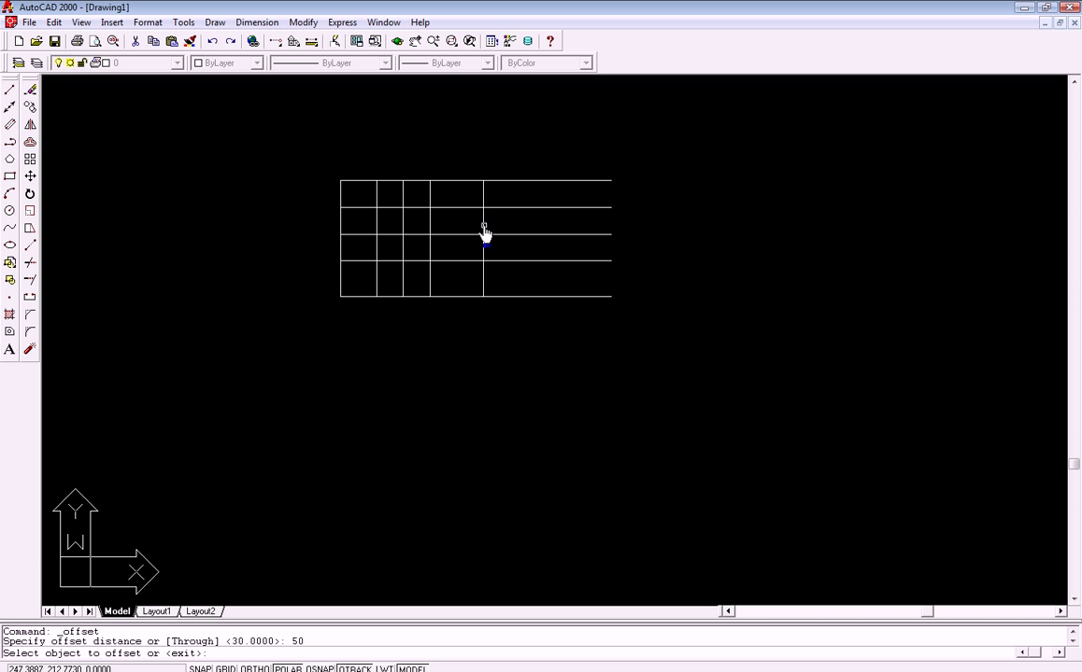
left_click(484, 233)
left_click(525, 231)
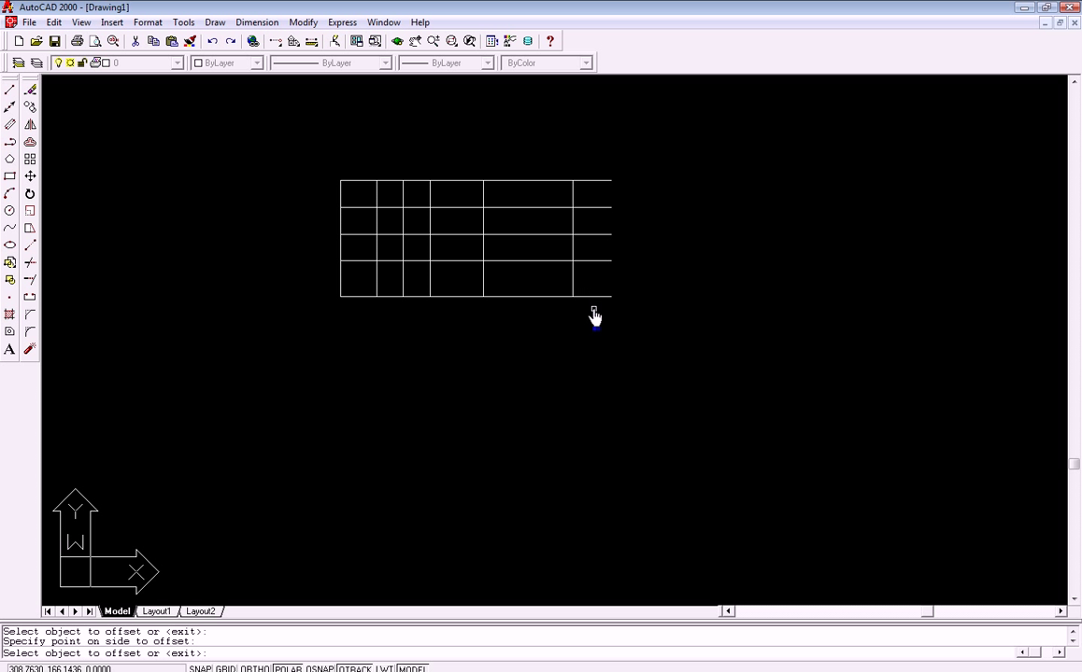
middle_click_drag(499, 209, 448, 289)
middle_click(448, 290)
middle_click(448, 289)
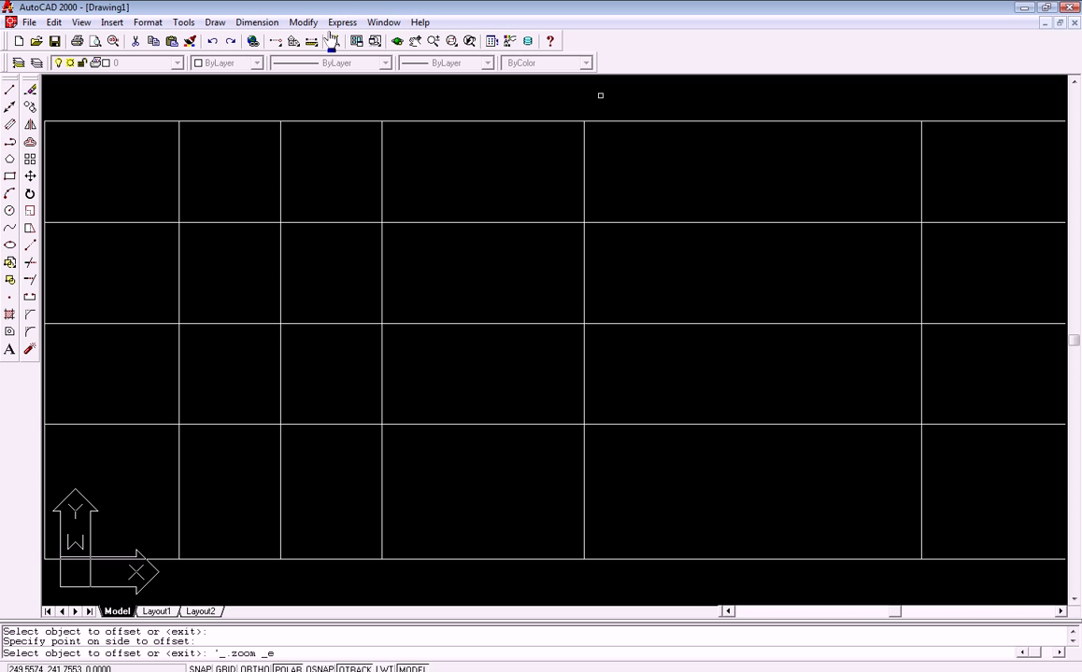
Trim all four horizontal lines at the rightmost vertical line, then bring back the ROTULO PDF
left_click(303, 22)
left_click(334, 411)
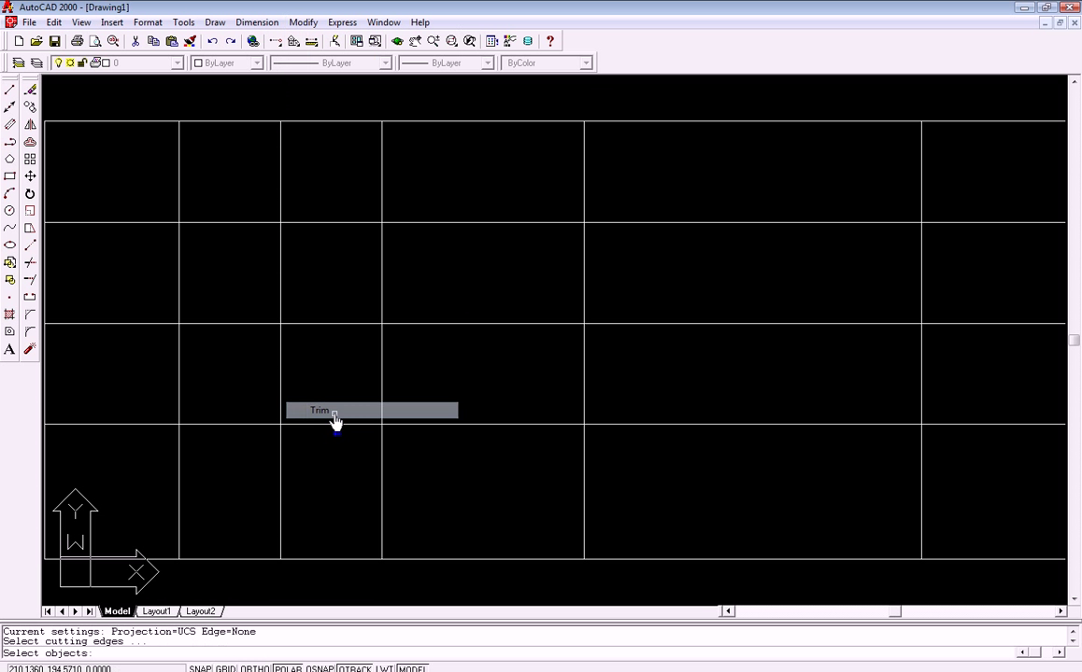
left_click(921, 300)
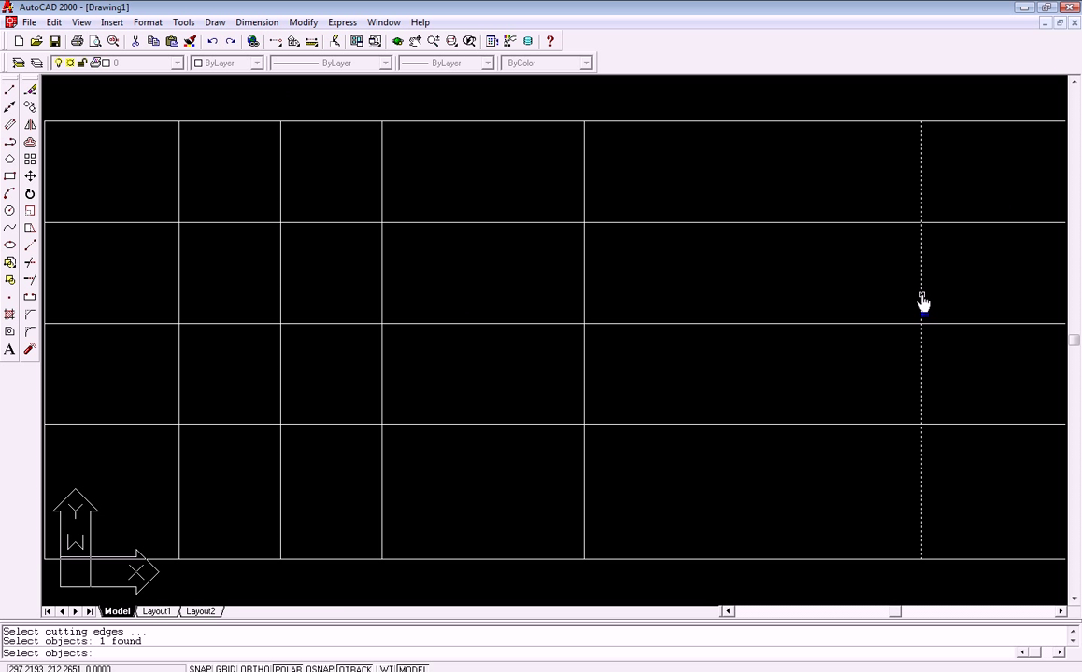
key("Return")
left_click(980, 122)
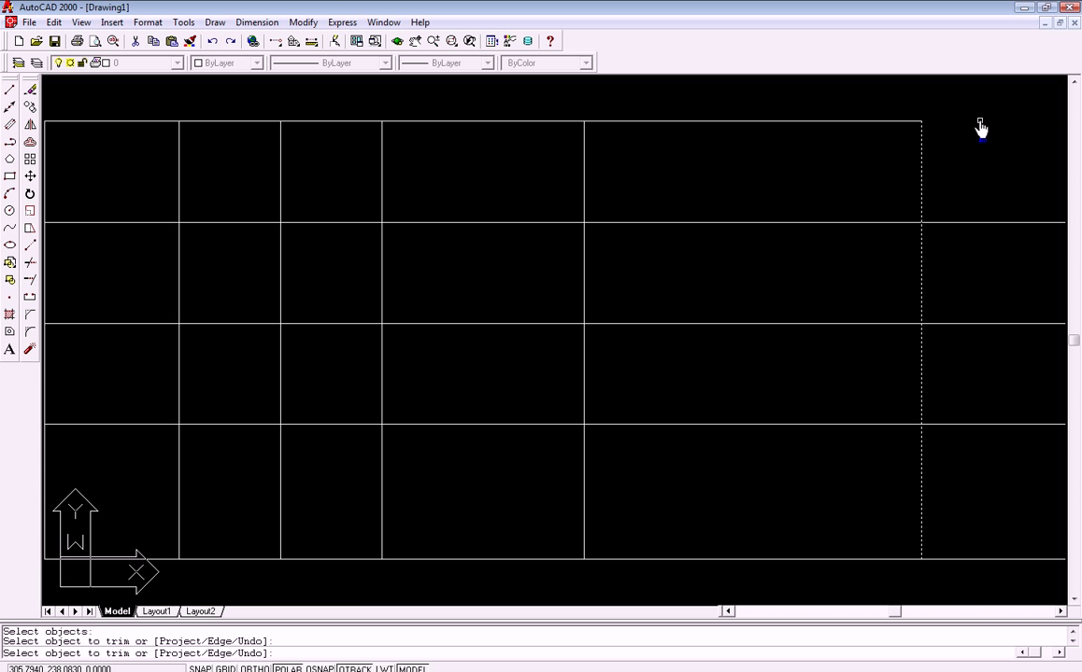
left_click(991, 223)
left_click(999, 324)
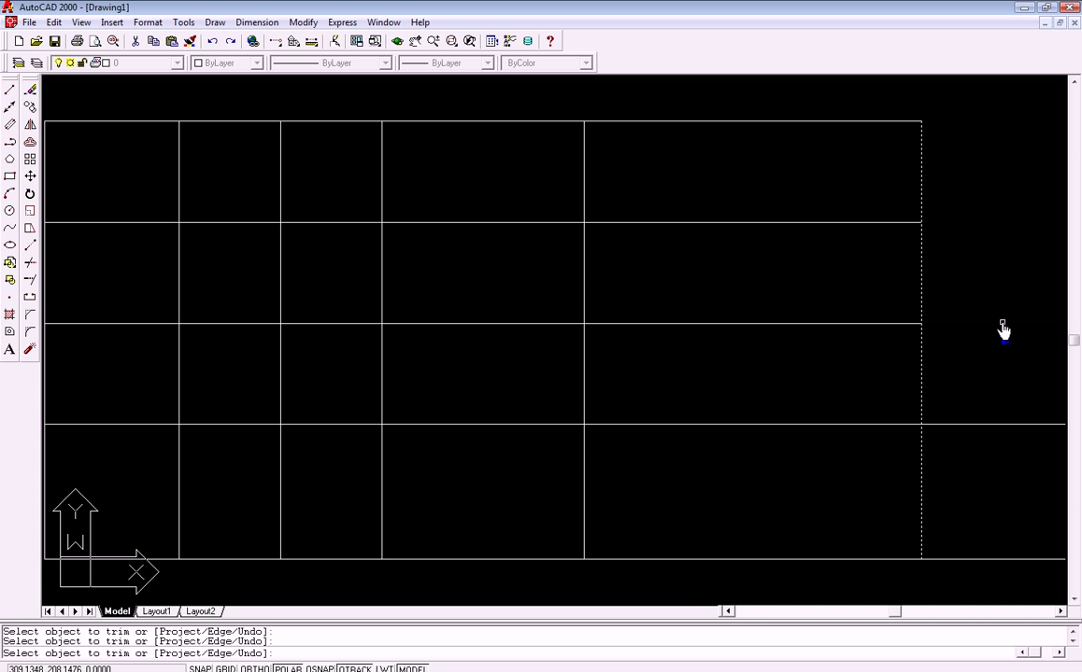
left_click(1003, 425)
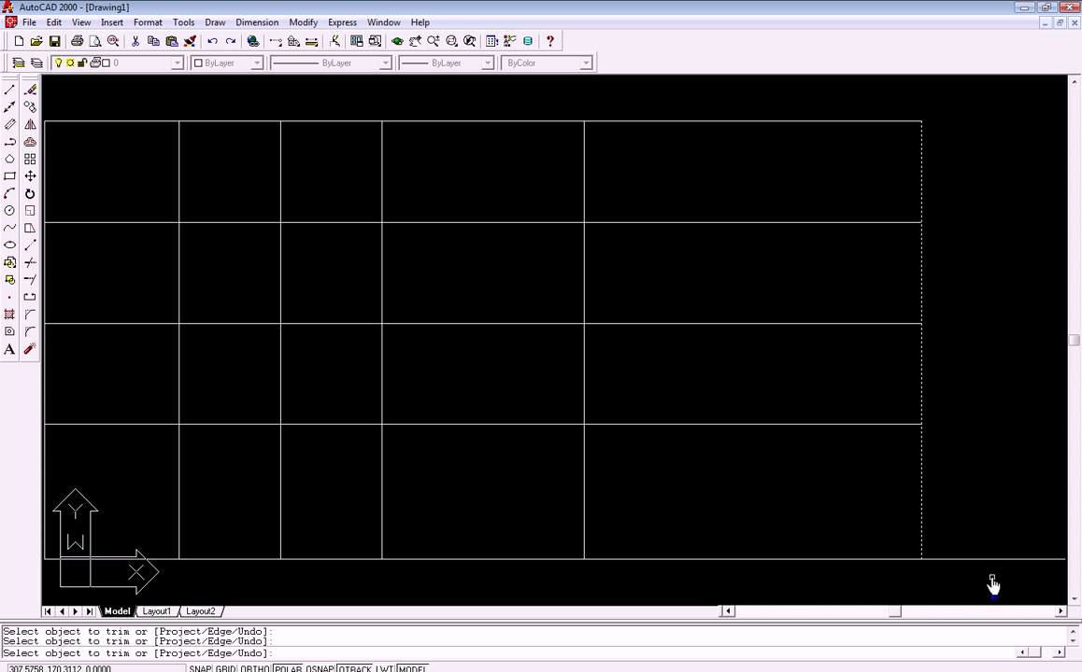
middle_click(679, 386)
middle_click(679, 386)
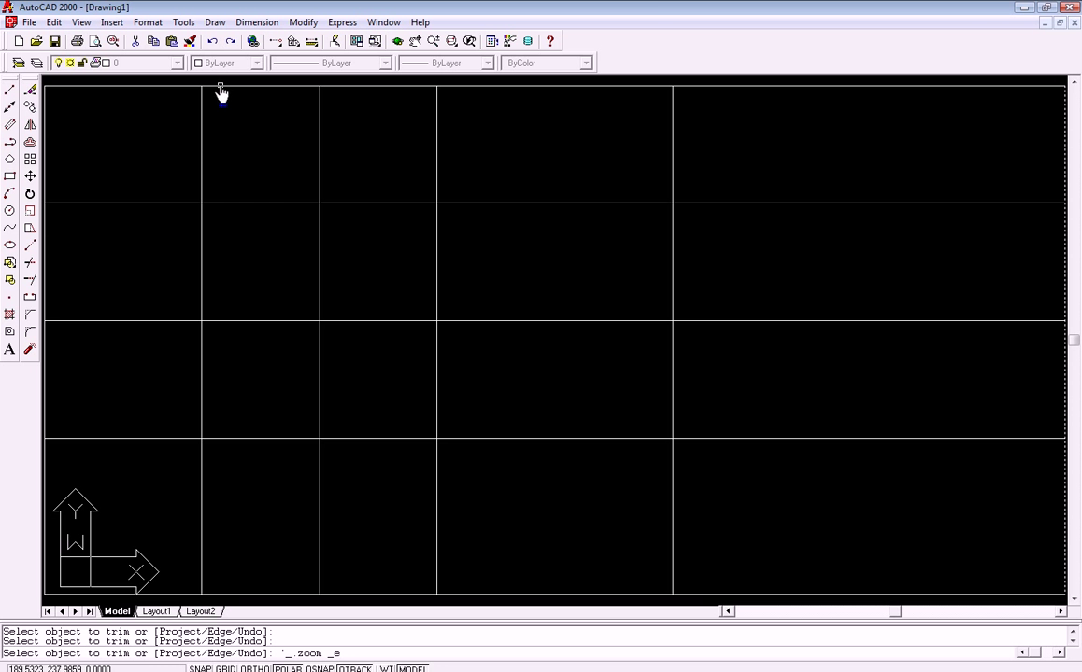
key("alt+Tab")
left_click_drag(454, 112, 301, 75)
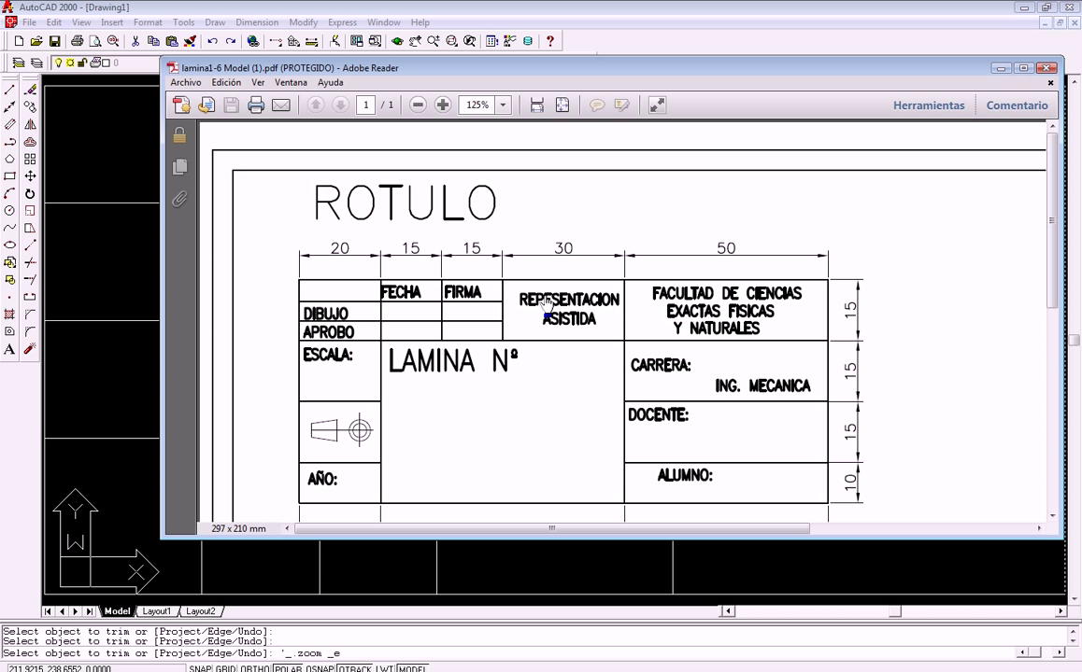
key("alt+Tab")
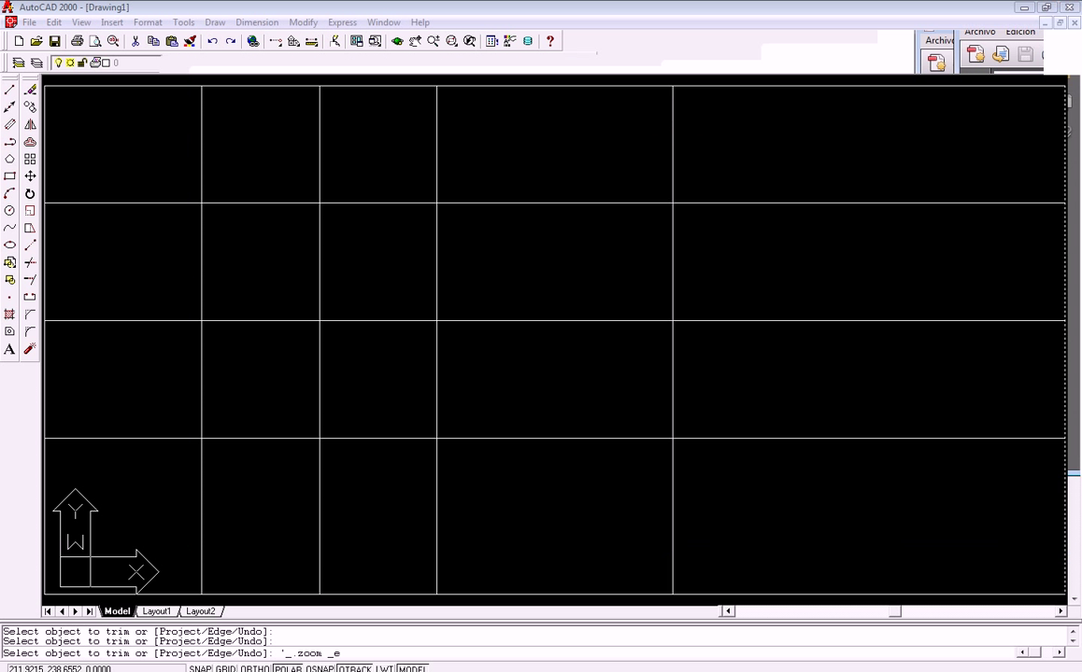
Offset the top edge 5 units down twice, making two sub-row lines 5 apart
left_click(301, 23)
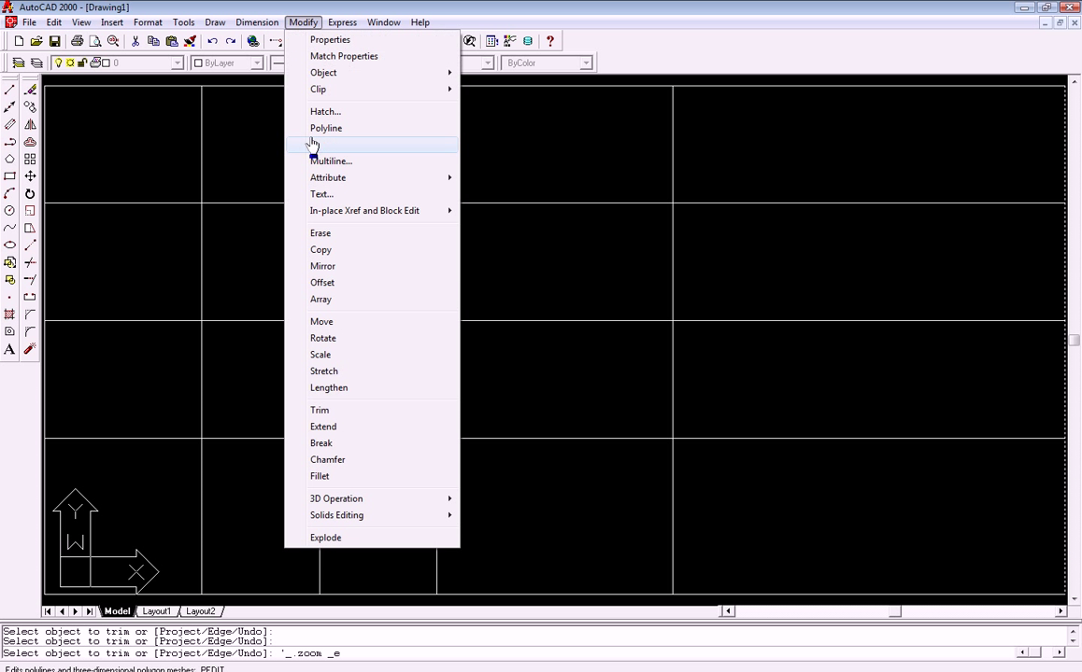
left_click(338, 284)
type("5")
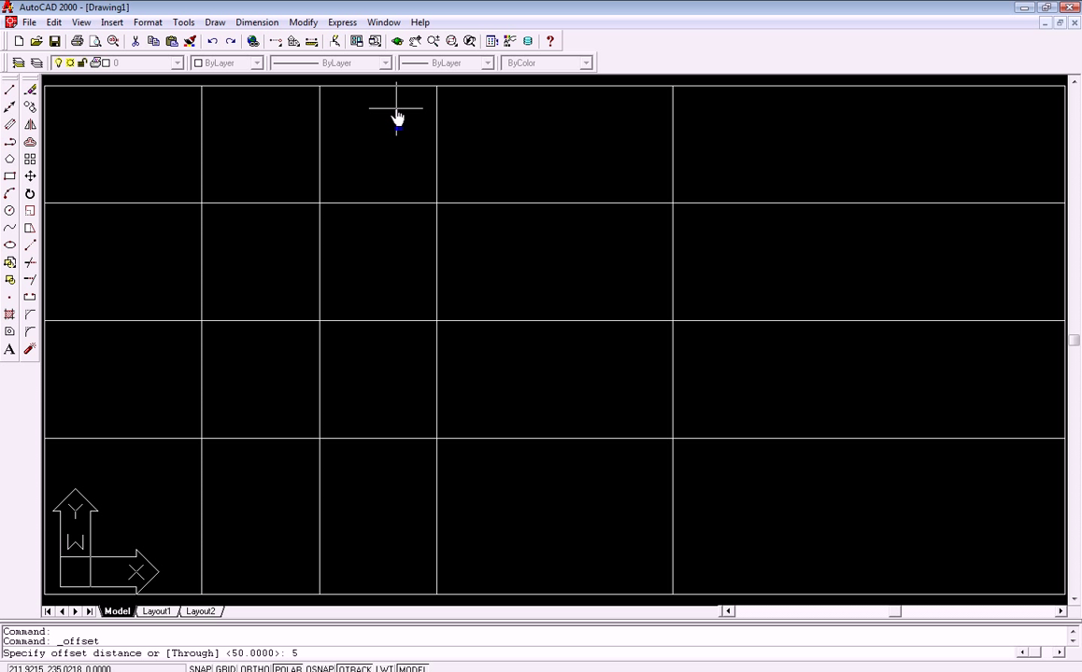
key("Return")
left_click(380, 104)
left_click(388, 140)
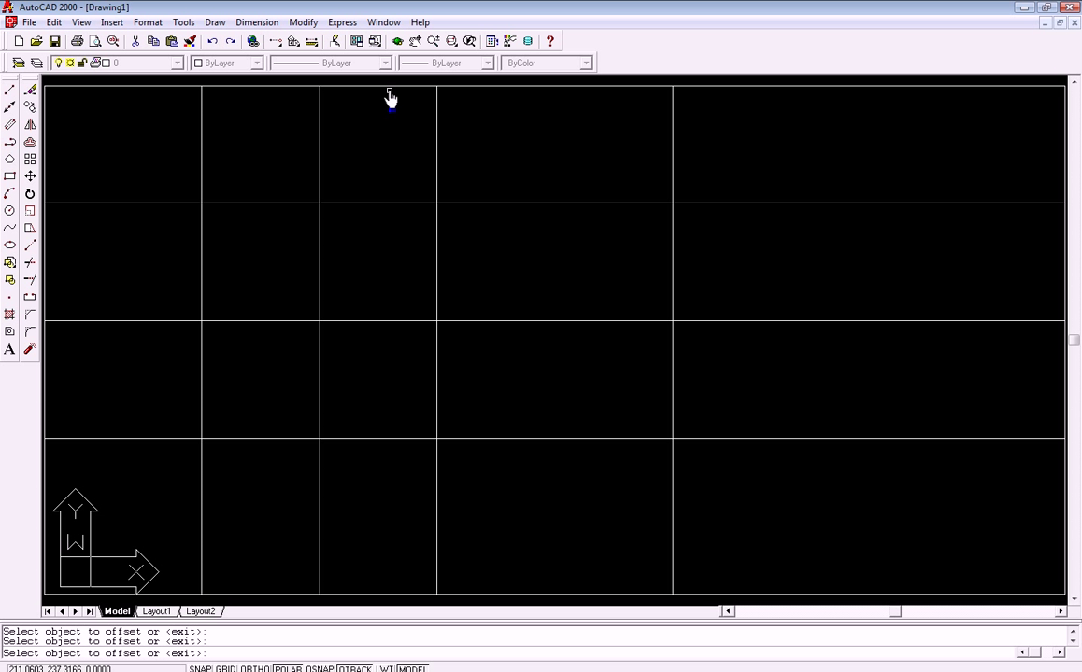
left_click(394, 87)
left_click(393, 126)
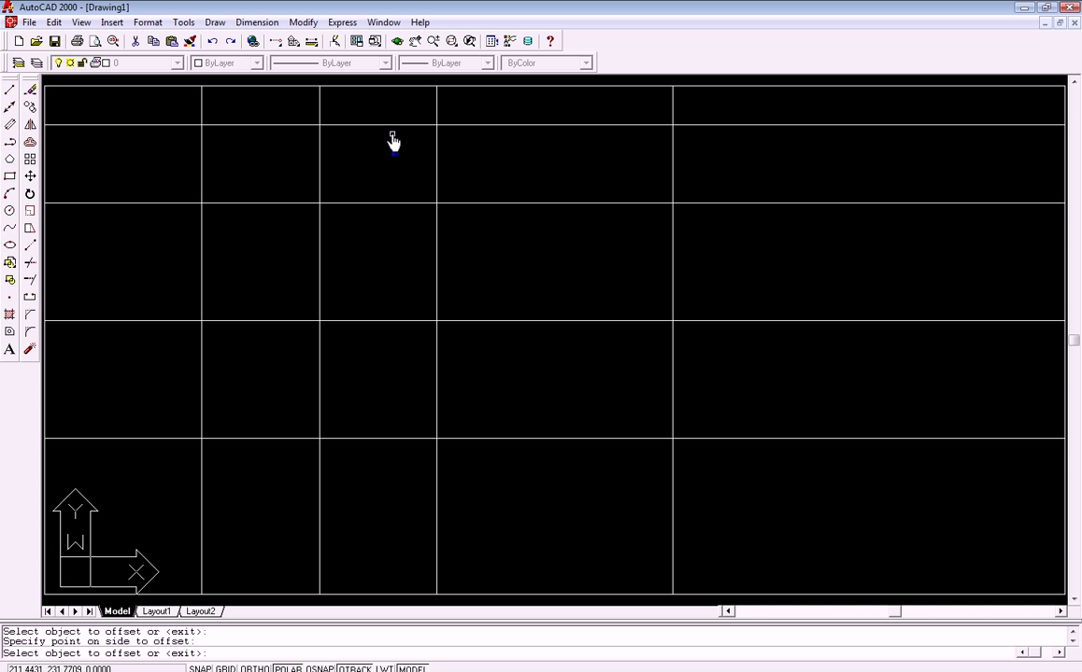
left_click(393, 125)
left_click(398, 156)
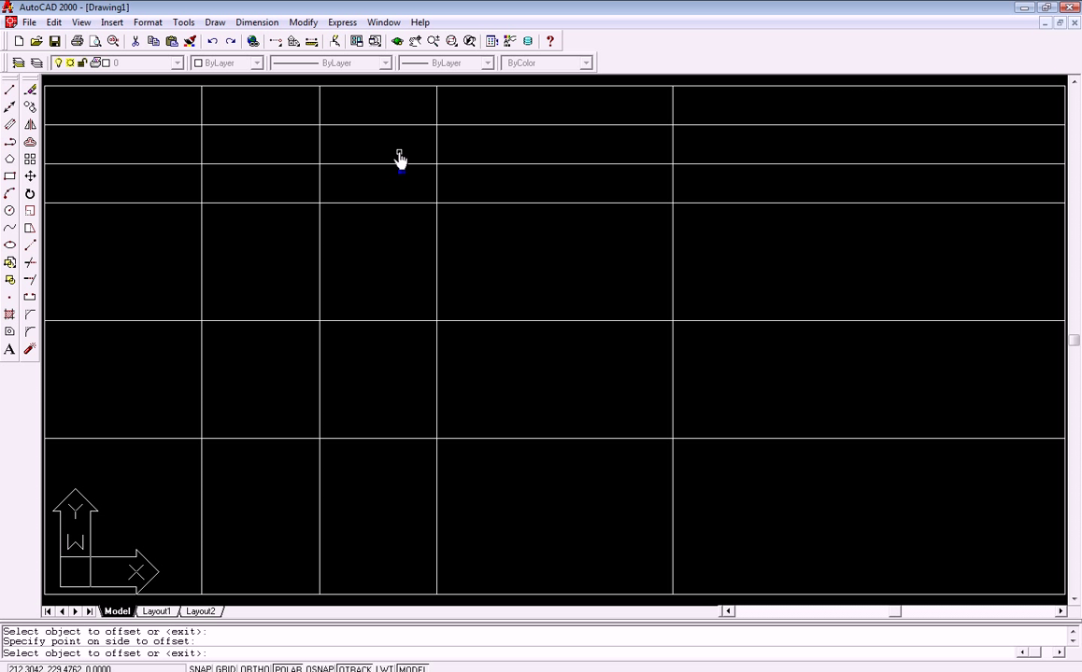
left_click(303, 22)
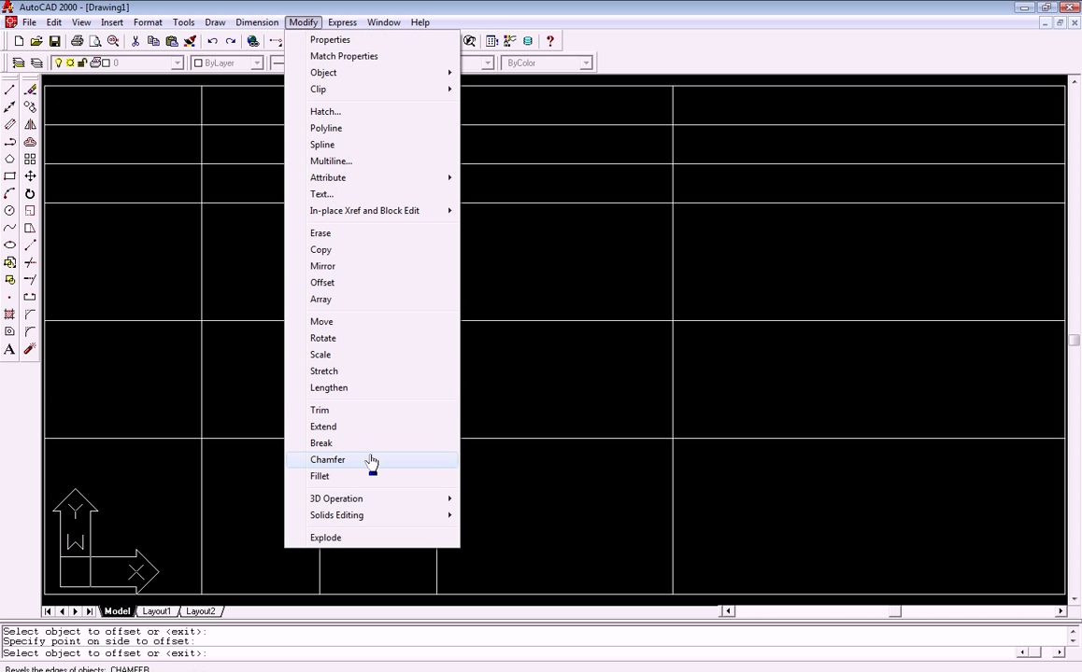
Trim both sub-row lines back to the fourth vertical line, using it and the right border as edges
left_click(326, 410)
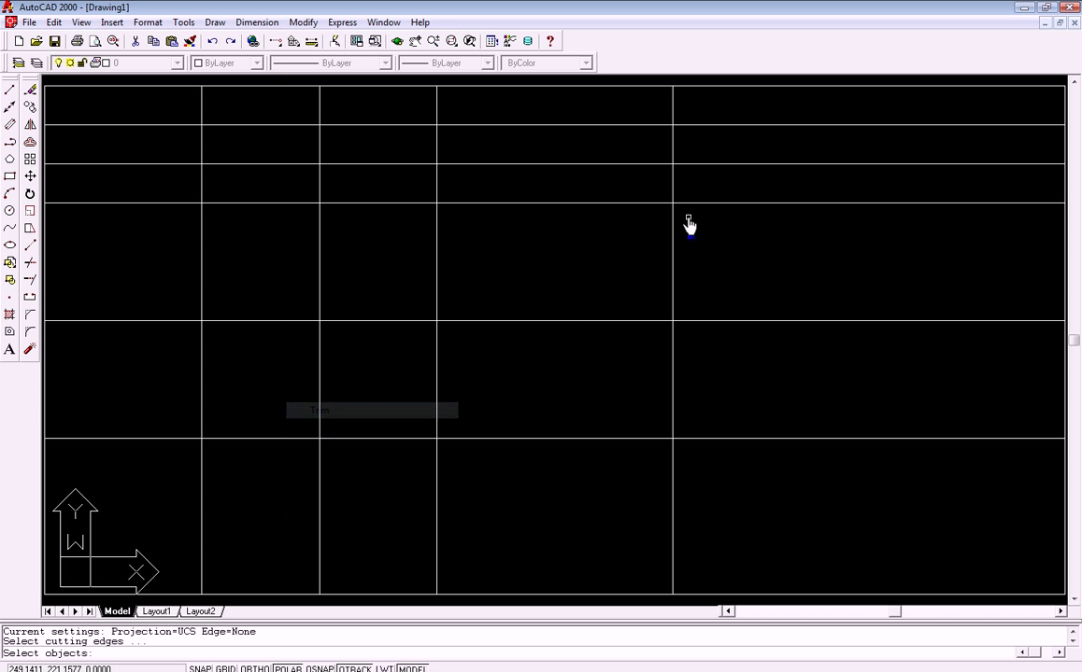
left_click(437, 116)
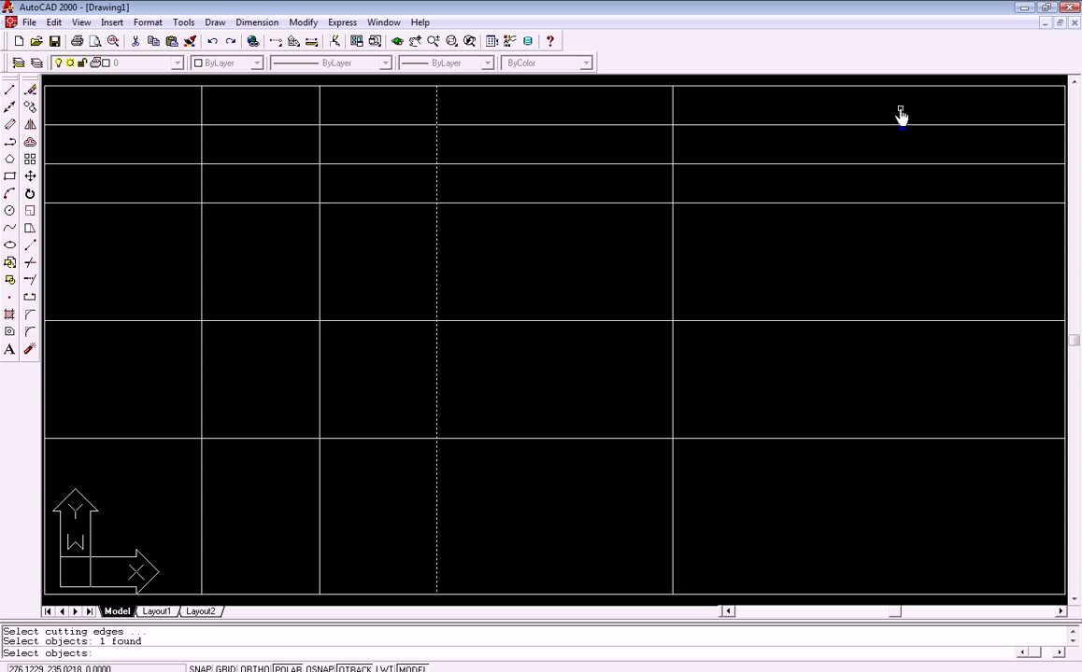
left_click(1063, 114)
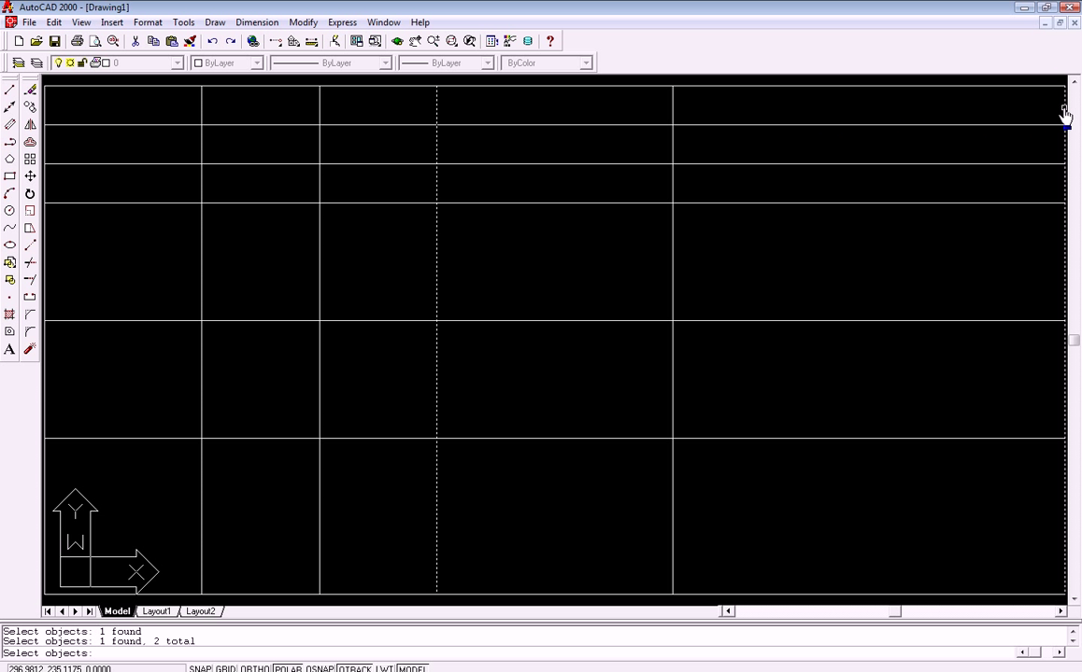
key("Return")
left_click(946, 125)
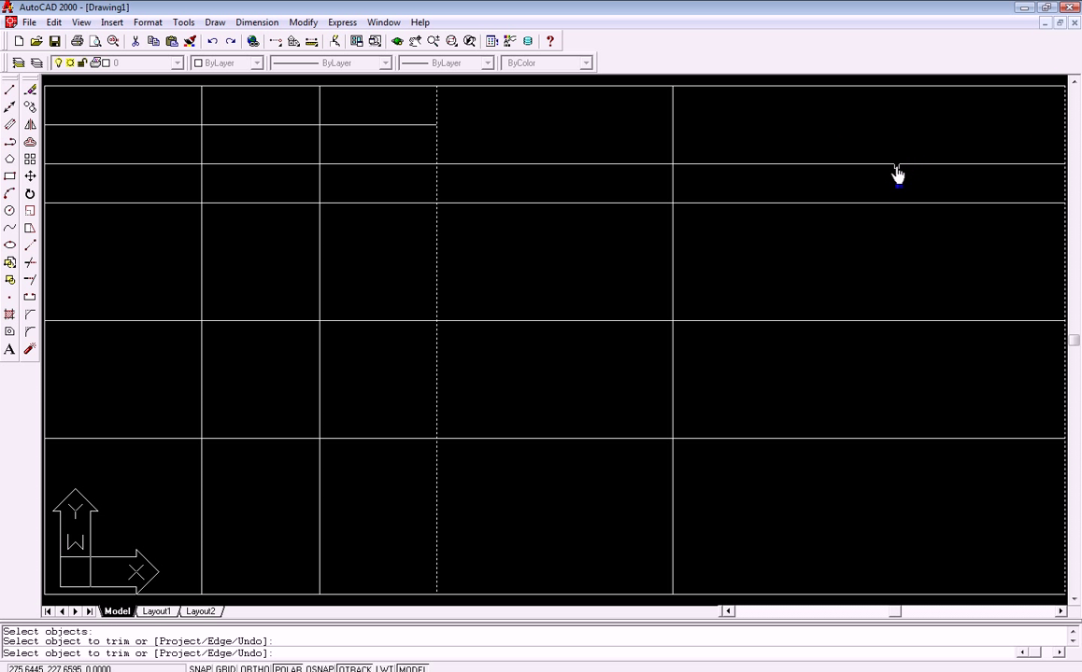
left_click(810, 166)
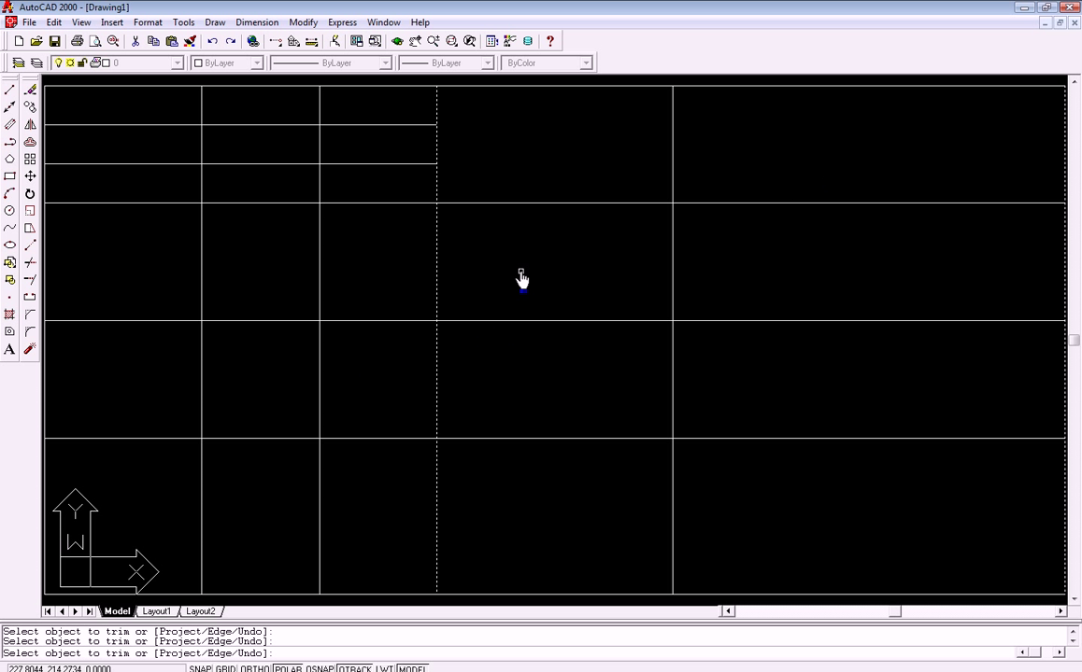
key("Escape")
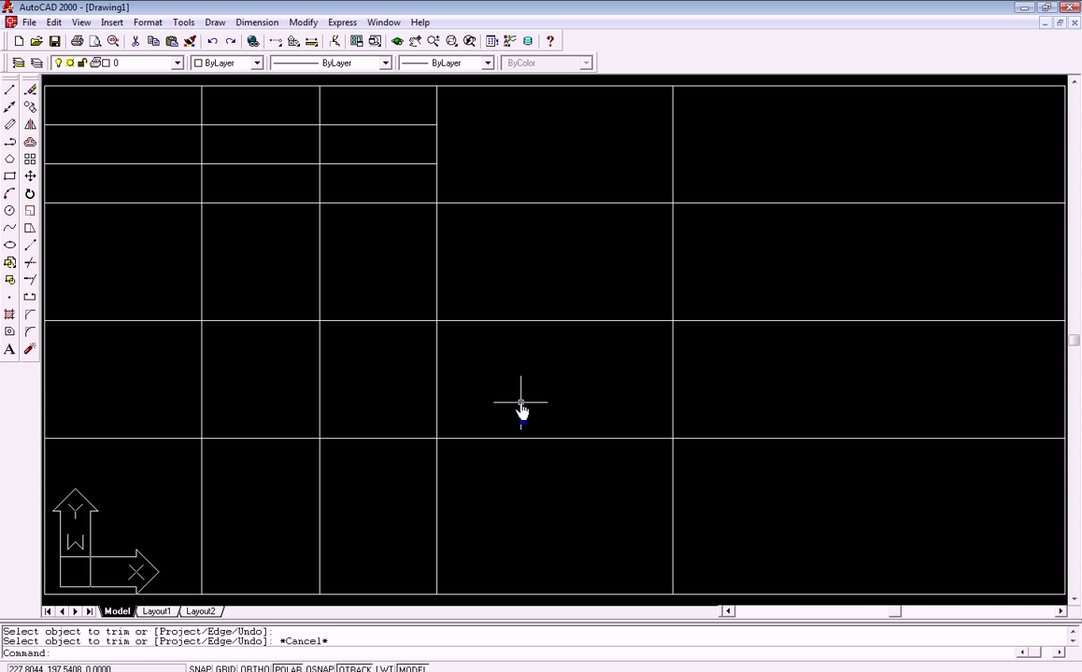